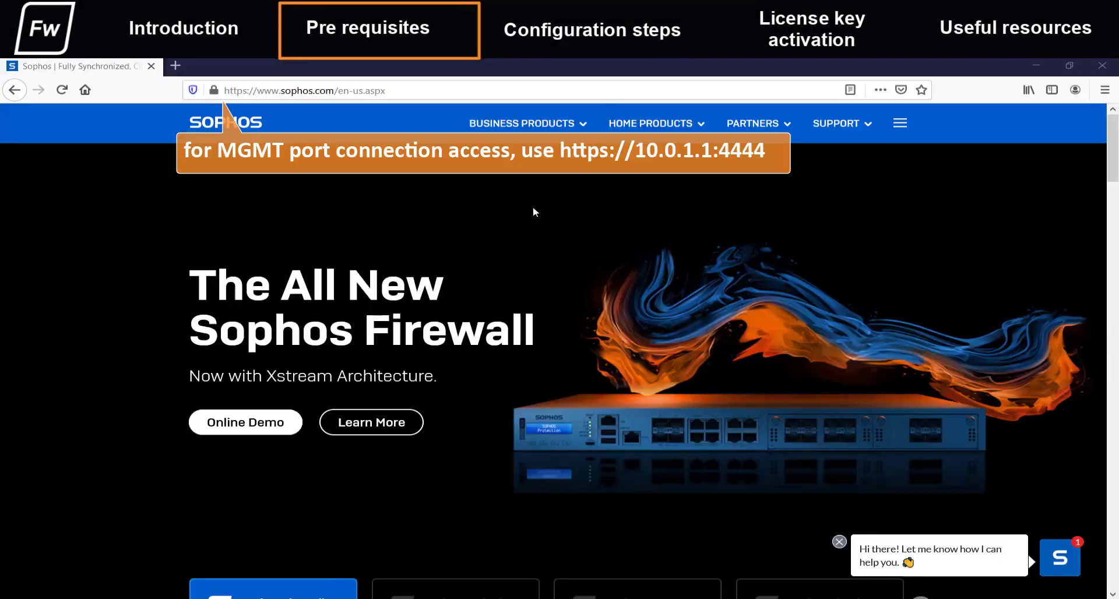
click(456, 89)
text(ht)
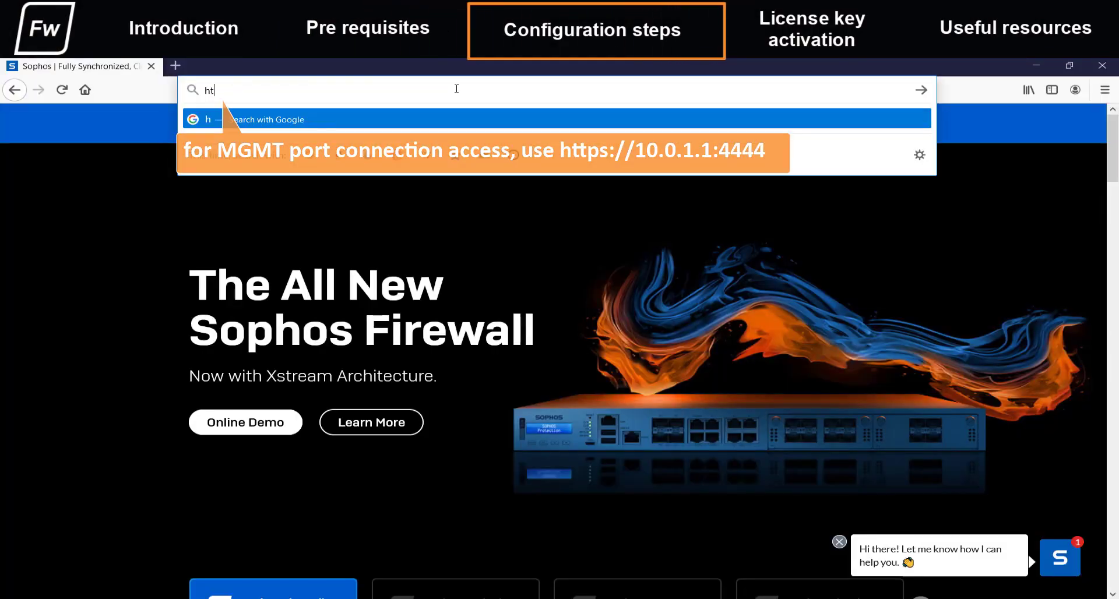
text(tps://172.)
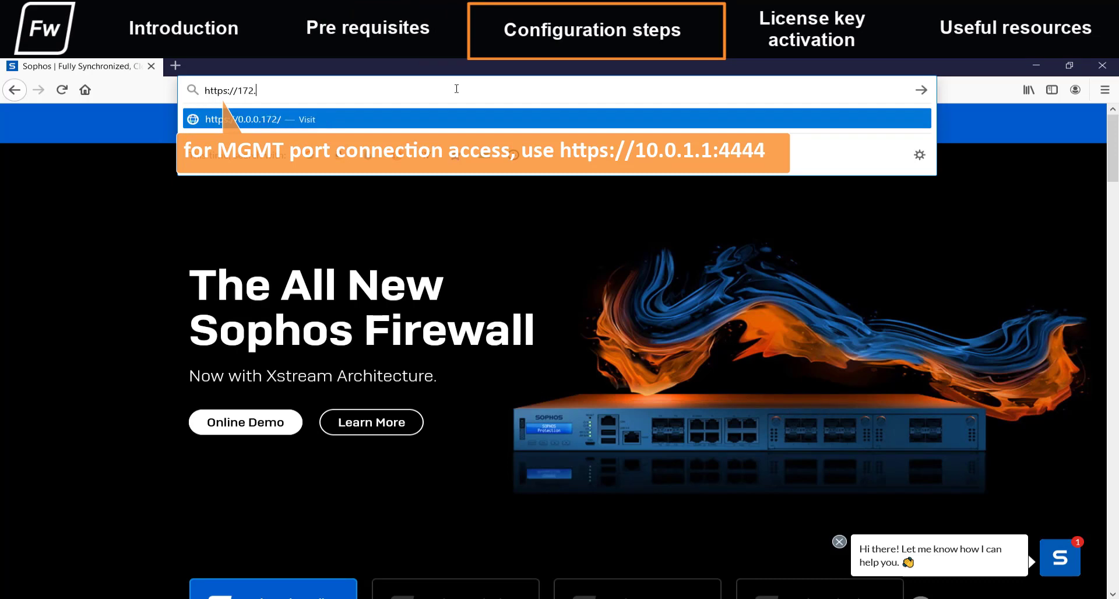
text(16.16.16)
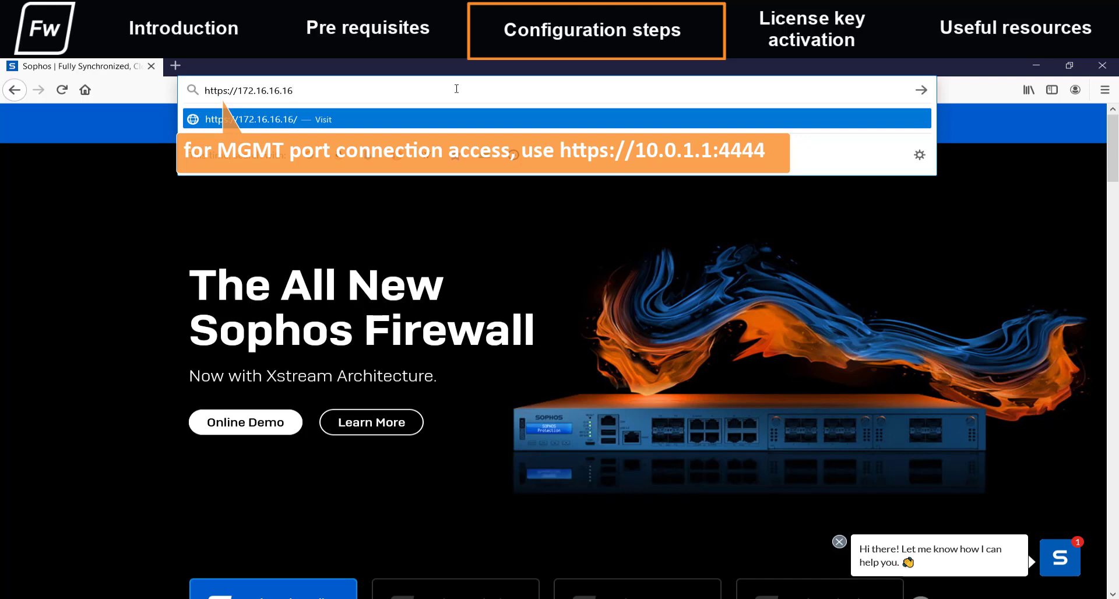
text(:4444)
key(Return)
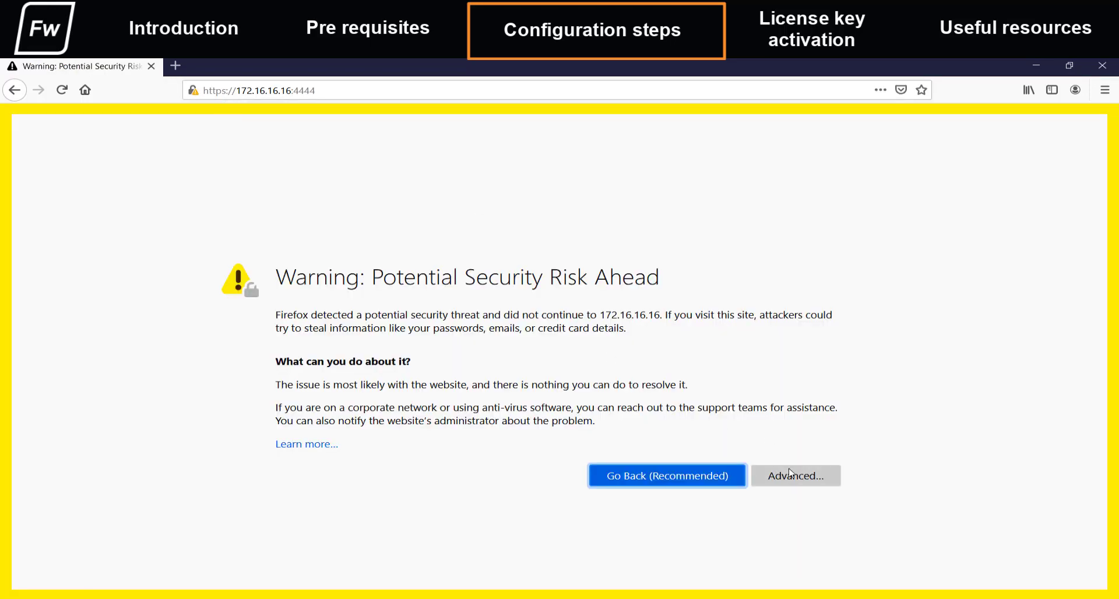
click(791, 474)
scroll(775, 501, down, 3)
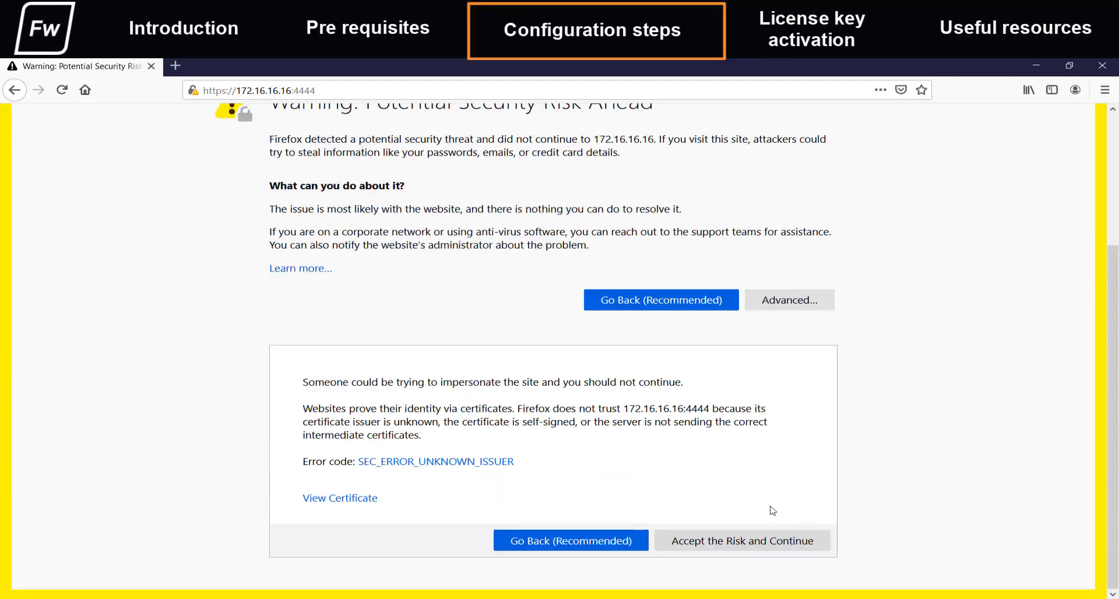
click(765, 543)
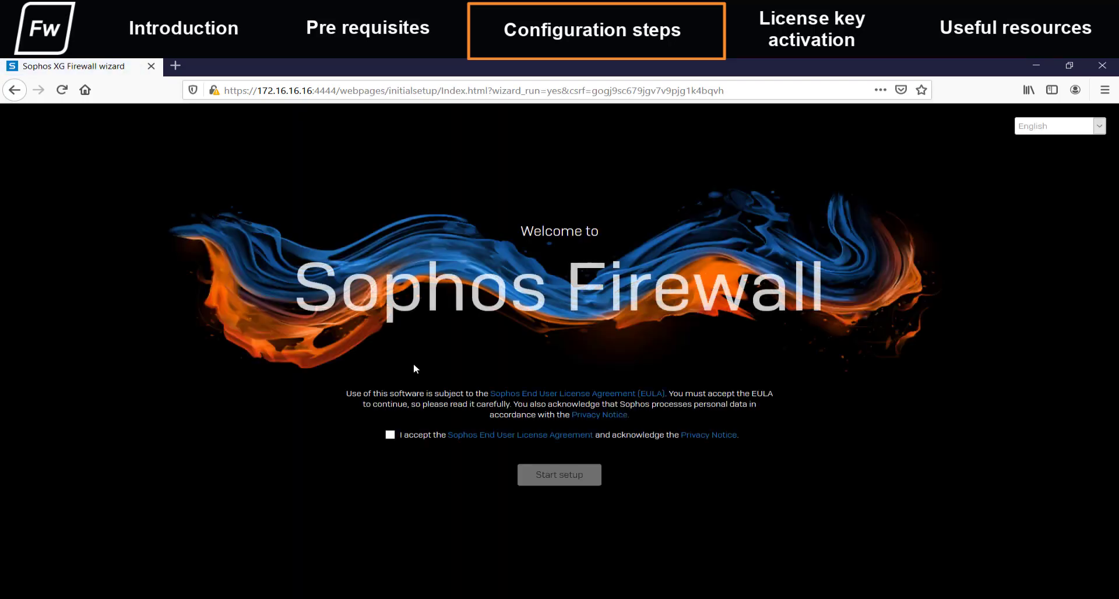
- Review the End User License Agreement and Privacy Notice, then accept them
click(465, 437)
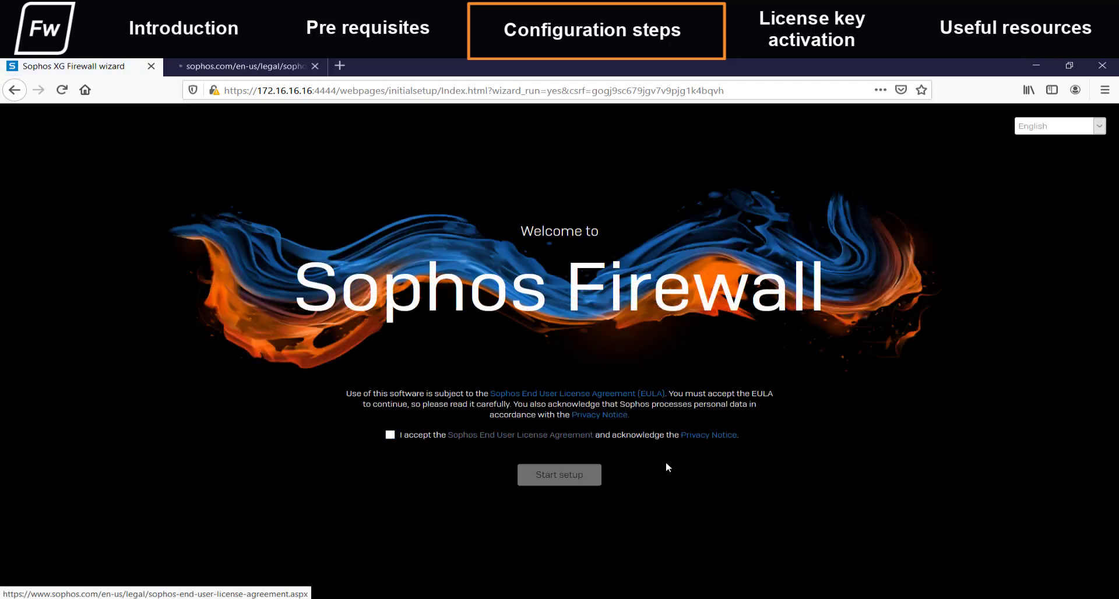
click(703, 436)
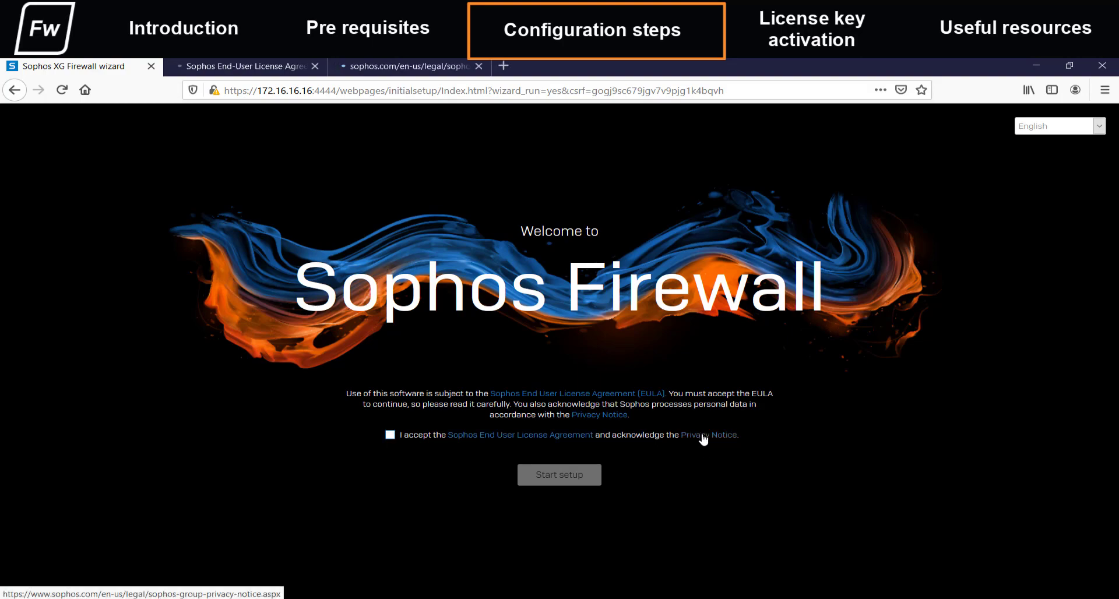
click(271, 68)
scroll(435, 233, down, 10)
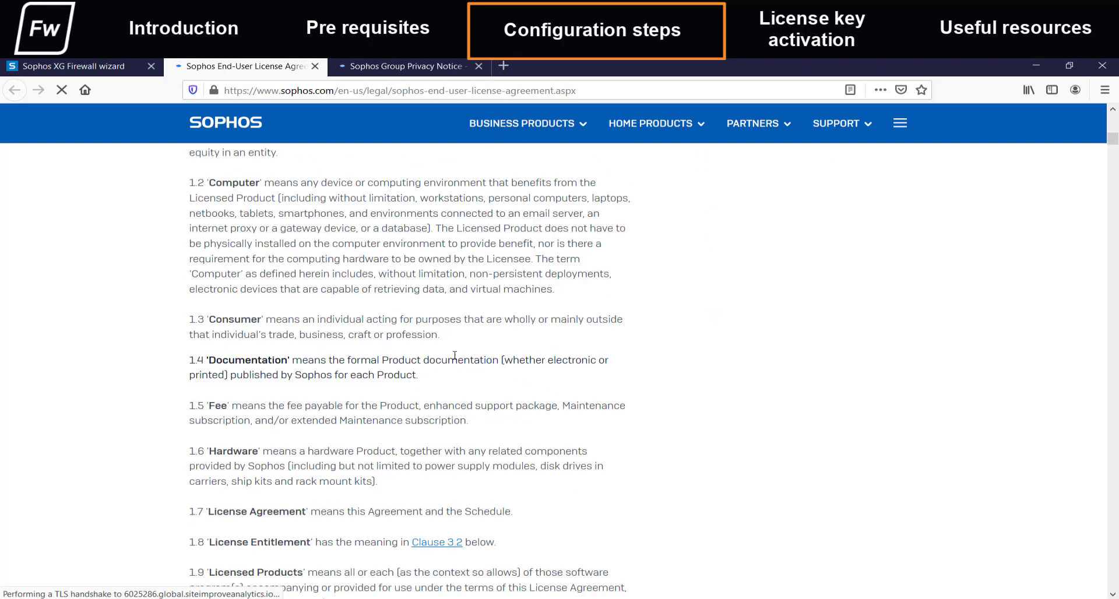
click(402, 66)
scroll(458, 358, down, 10)
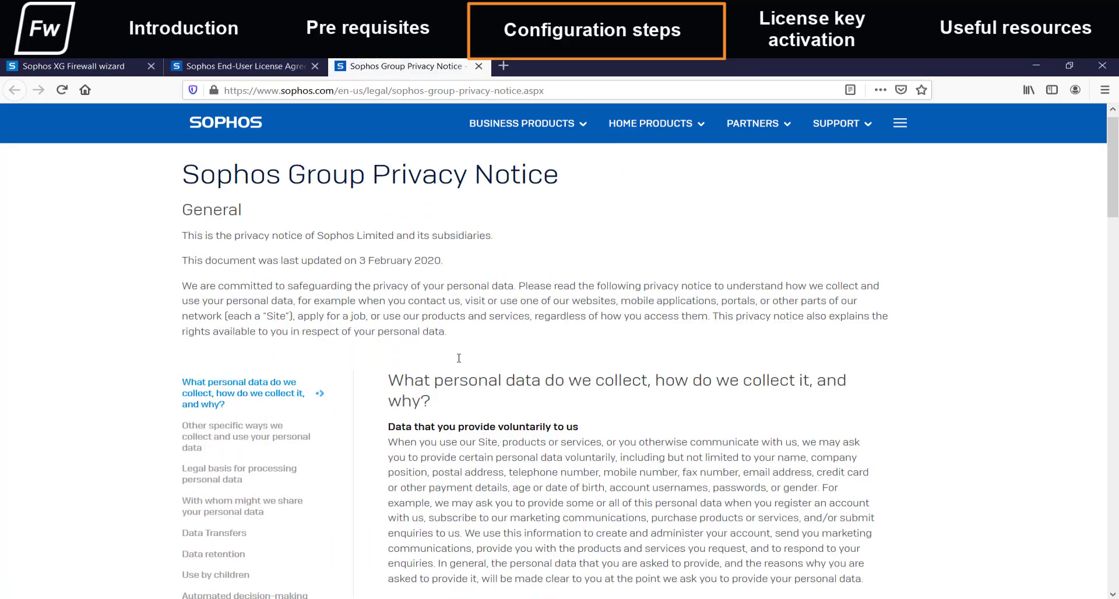
scroll(459, 358, down, 3)
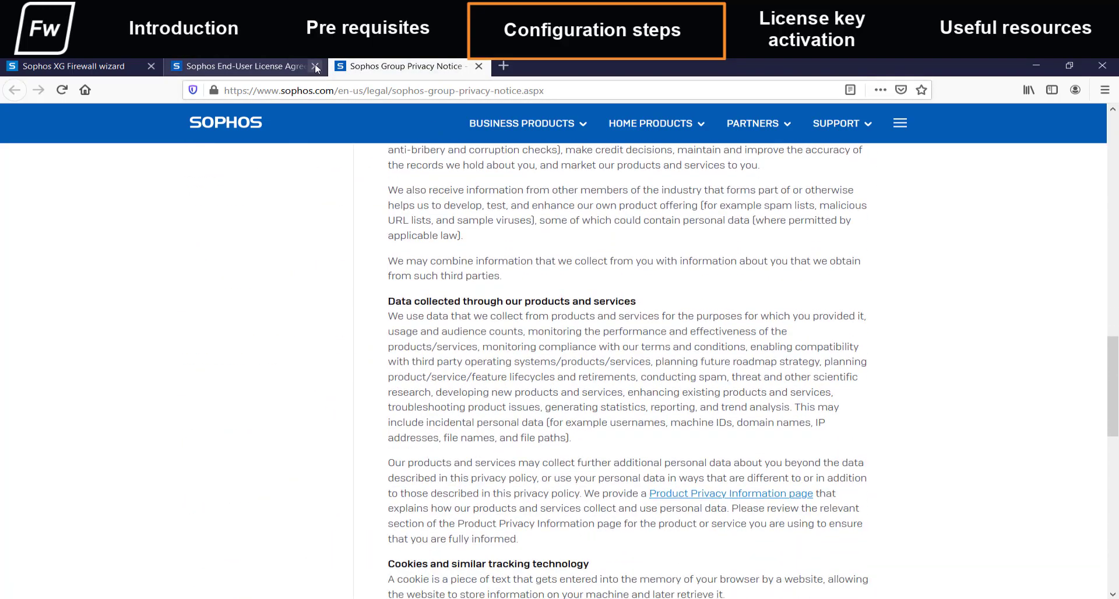
click(315, 66)
click(315, 66)
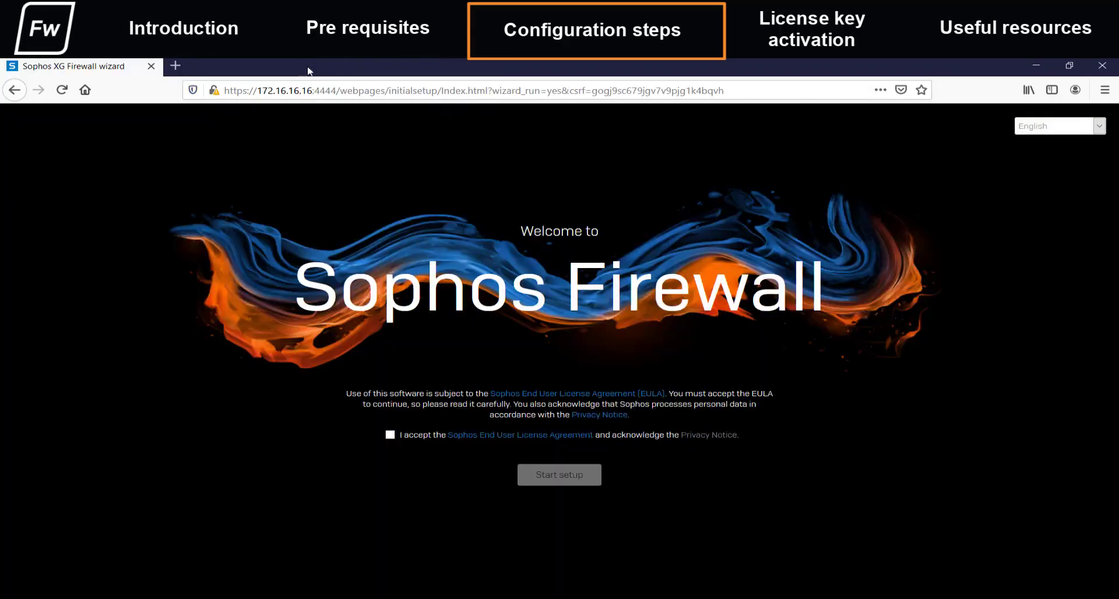
click(390, 436)
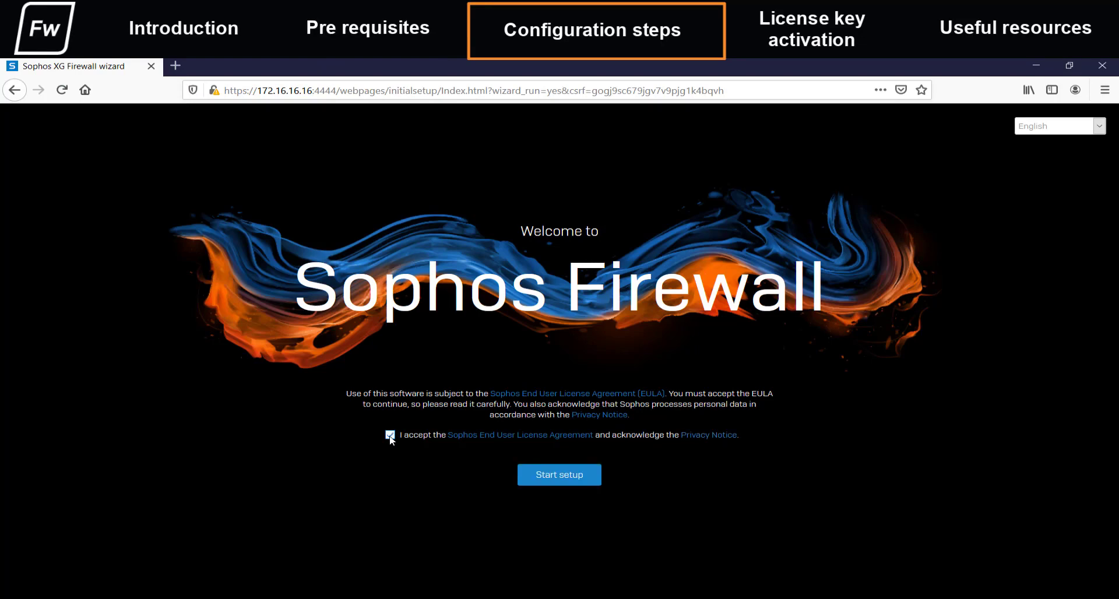
- Start setup and enter the new admin password twice, then submit it
click(568, 478)
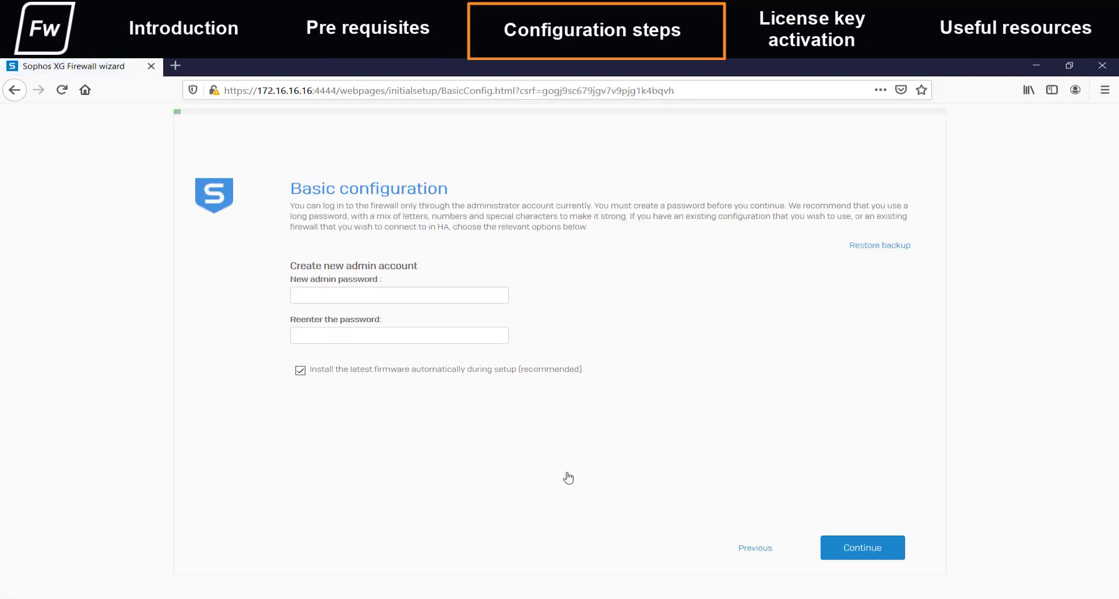
click(374, 295)
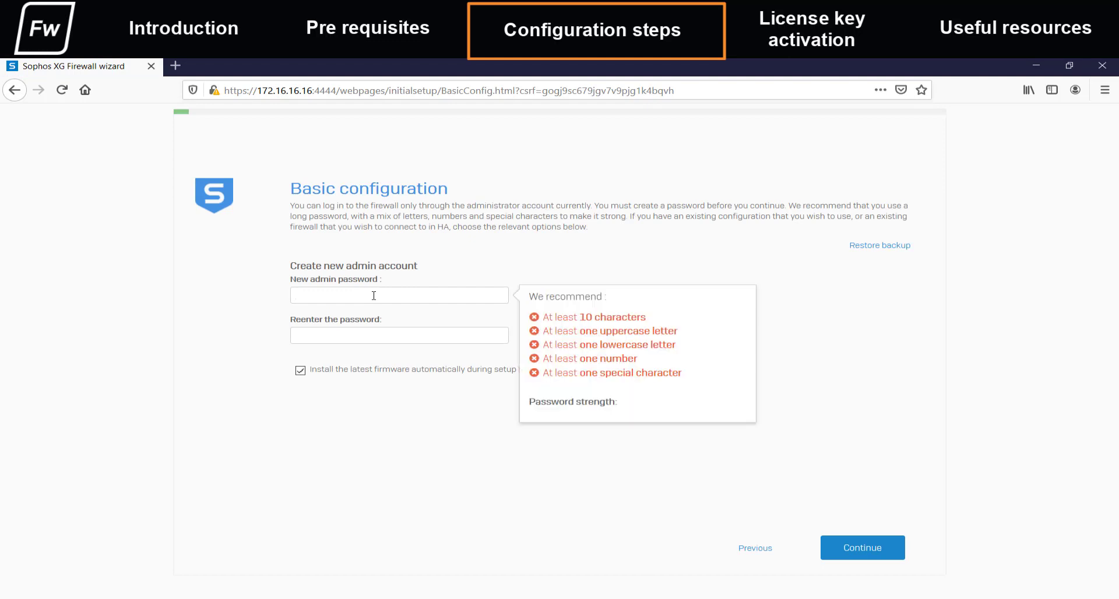
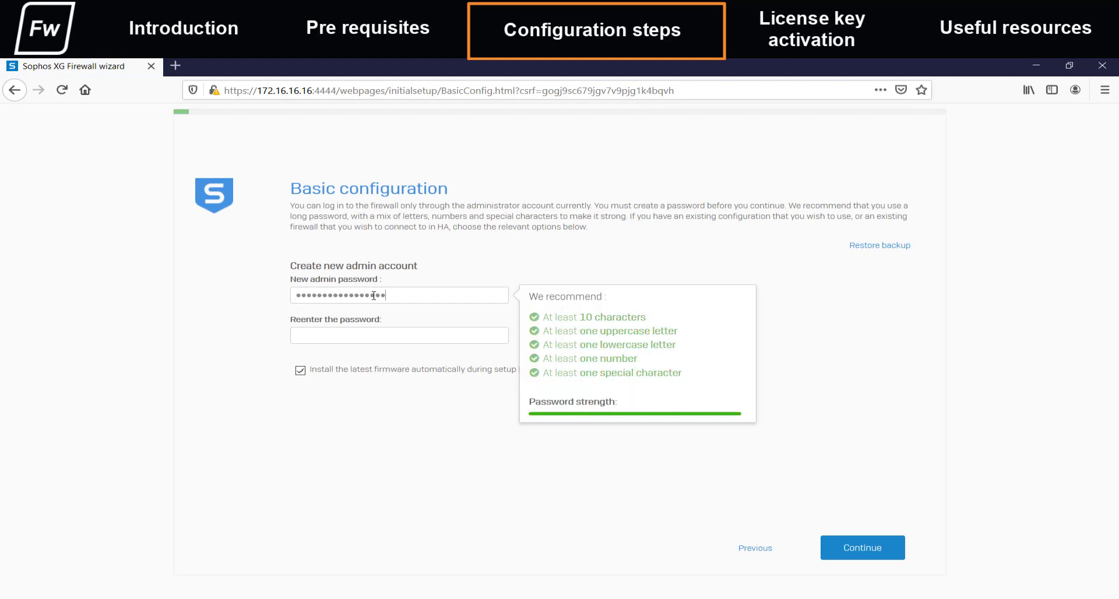
key(Tab)
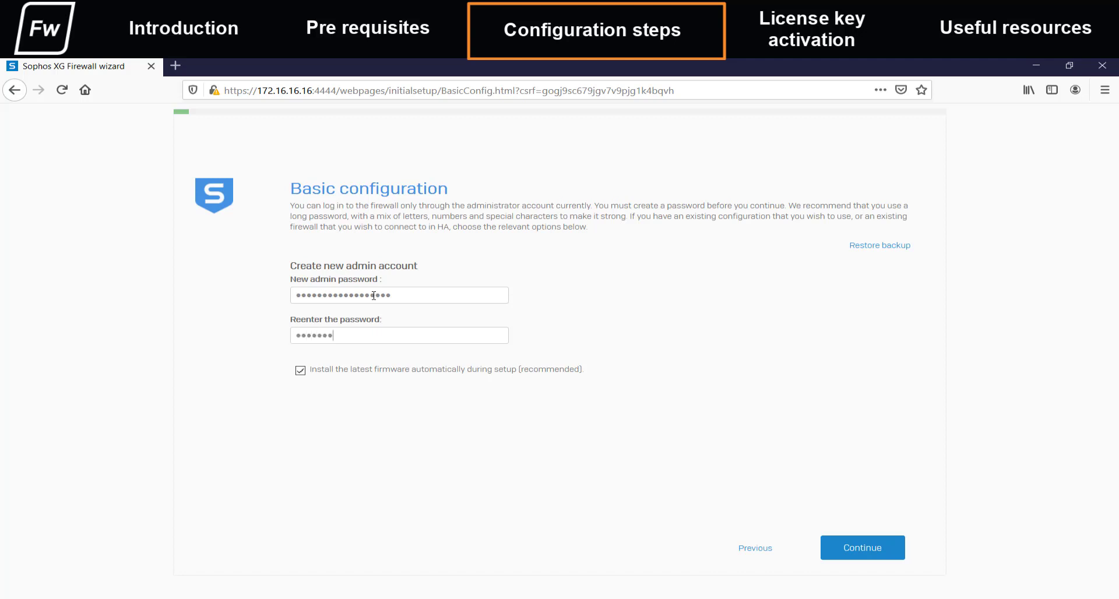
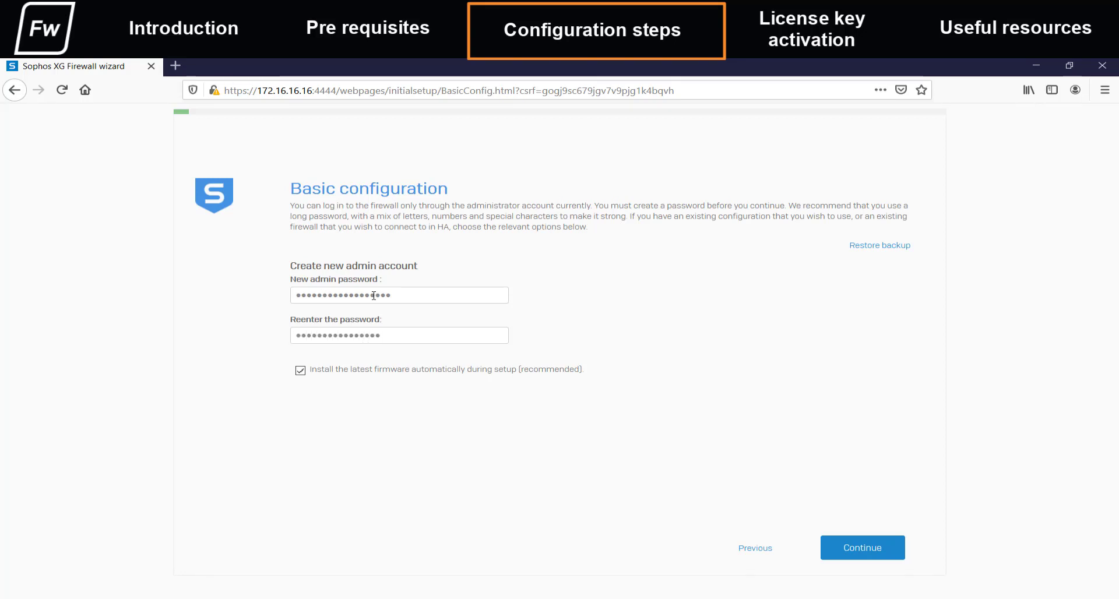
click(840, 547)
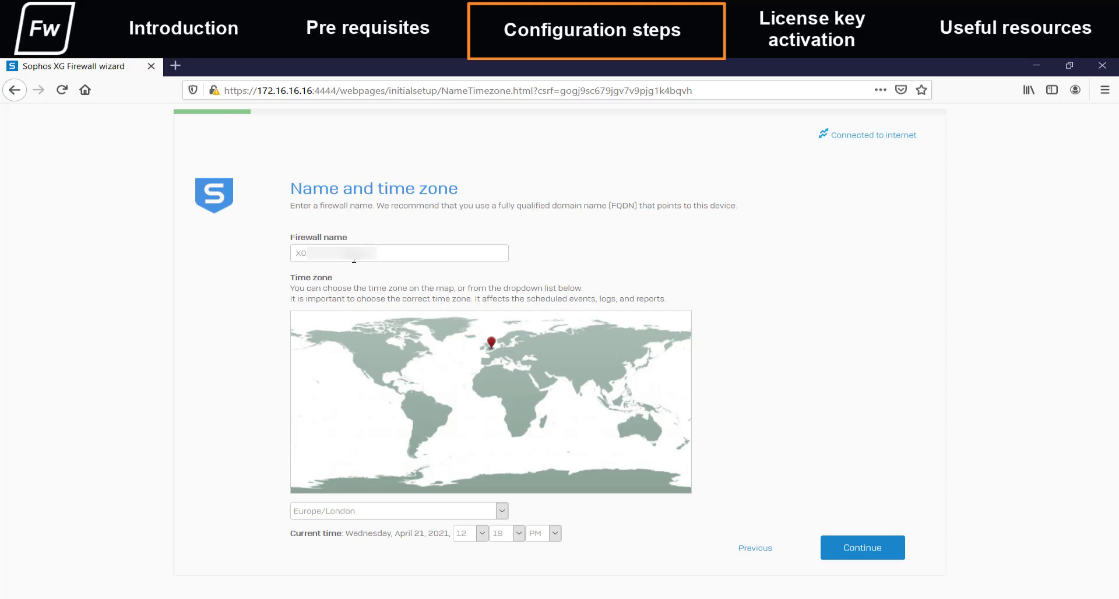
- Change the time zone from Europe/London to Asia/Kolkata and continue
click(394, 512)
key(Home)
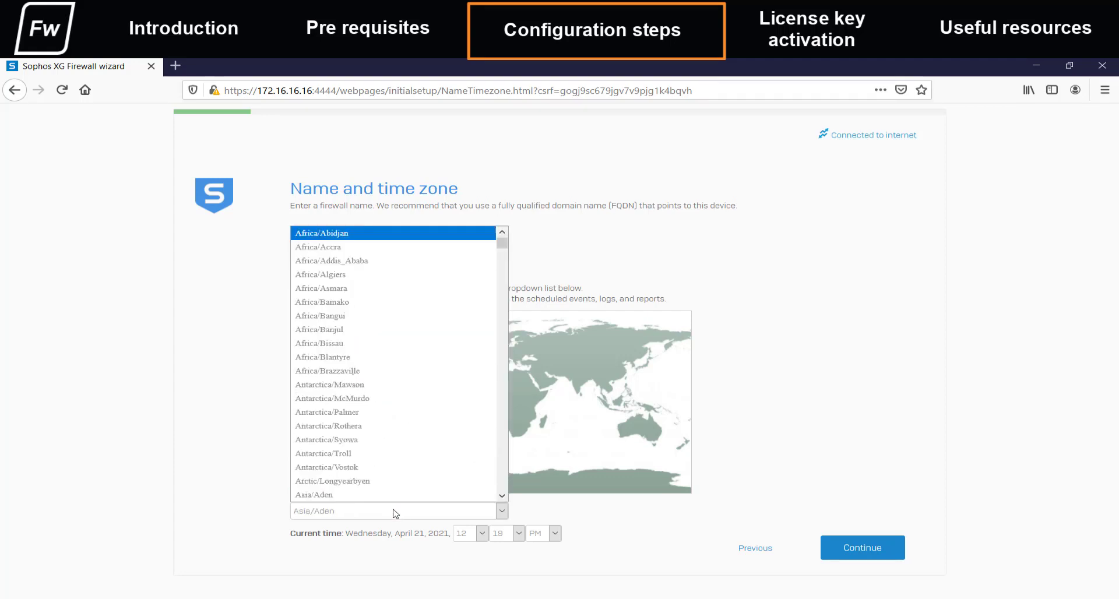
key(Down)
key(Down)
key(Down)
key(Down)
key(Down)
key(Down)
key(Down)
key(Down)
key(Down)
key(Down)
key(Down)
key(Down)
key(Down)
key(Down)
key(Down)
key(Down)
key(Down)
key(Down)
key(Down)
key(Down)
key(Return)
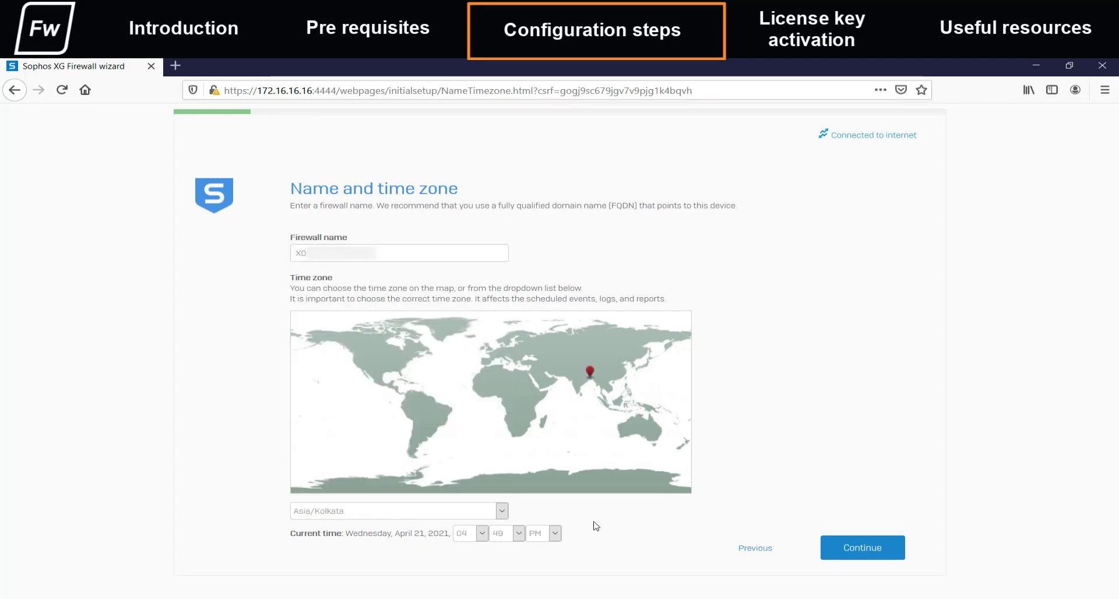
click(857, 554)
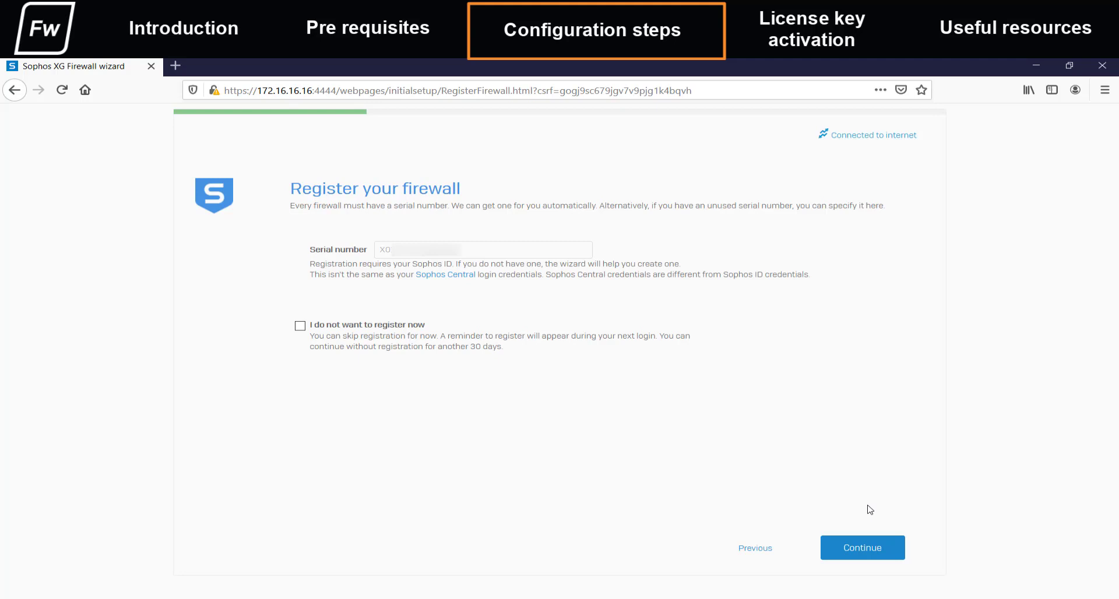
- Keep the prefilled serial number and continue to Sophos Device Management
click(860, 549)
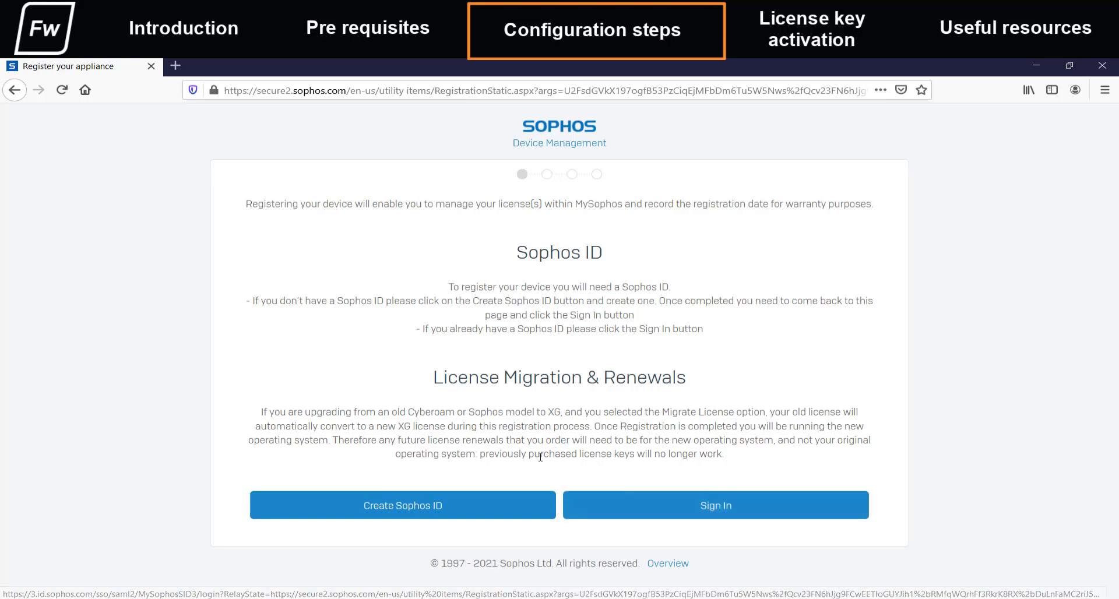
- Start a new Sophos ID with the user's e-mail address and verify the e-mailed code
click(436, 508)
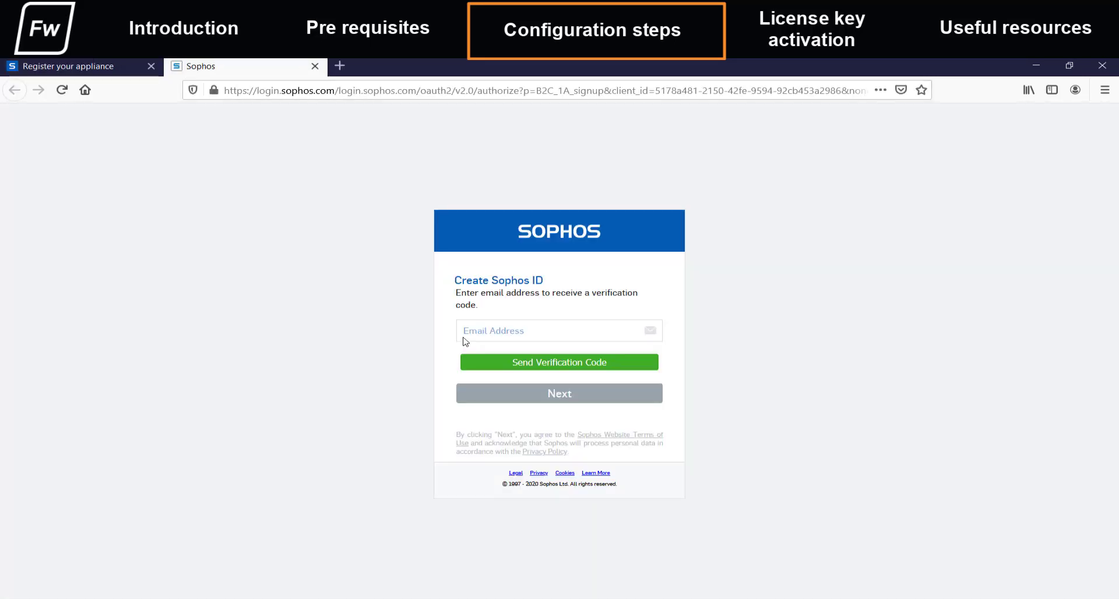
click(471, 336)
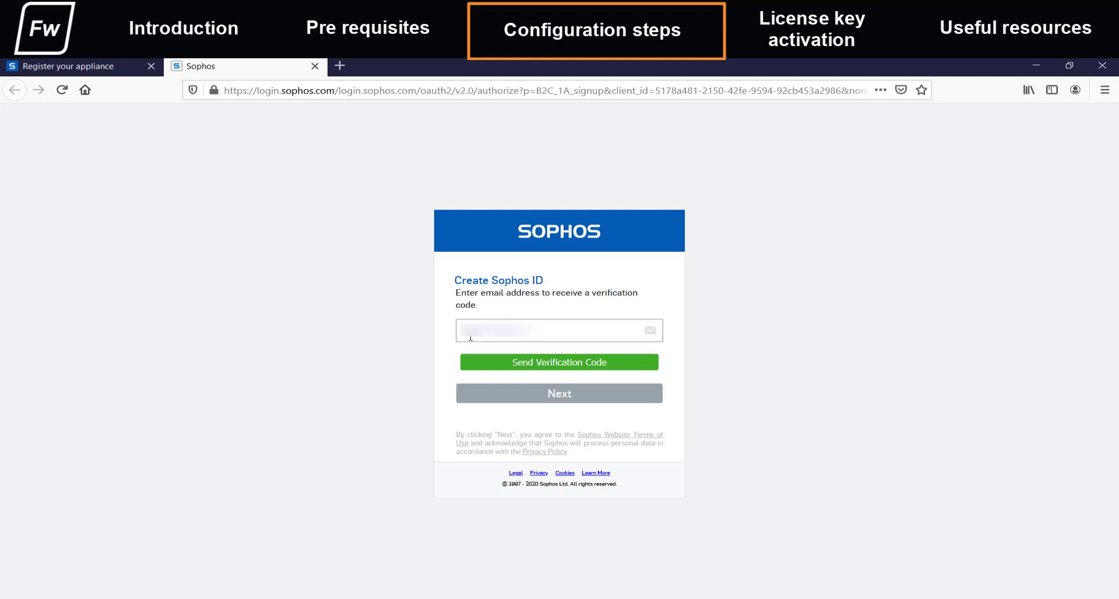
click(534, 365)
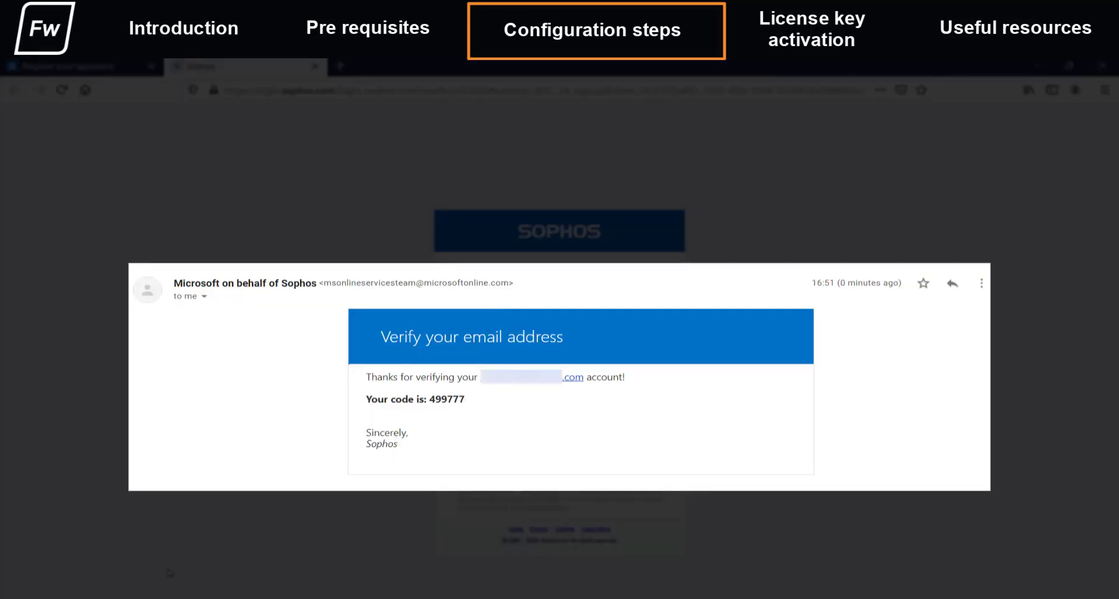
key(ctrl+v)
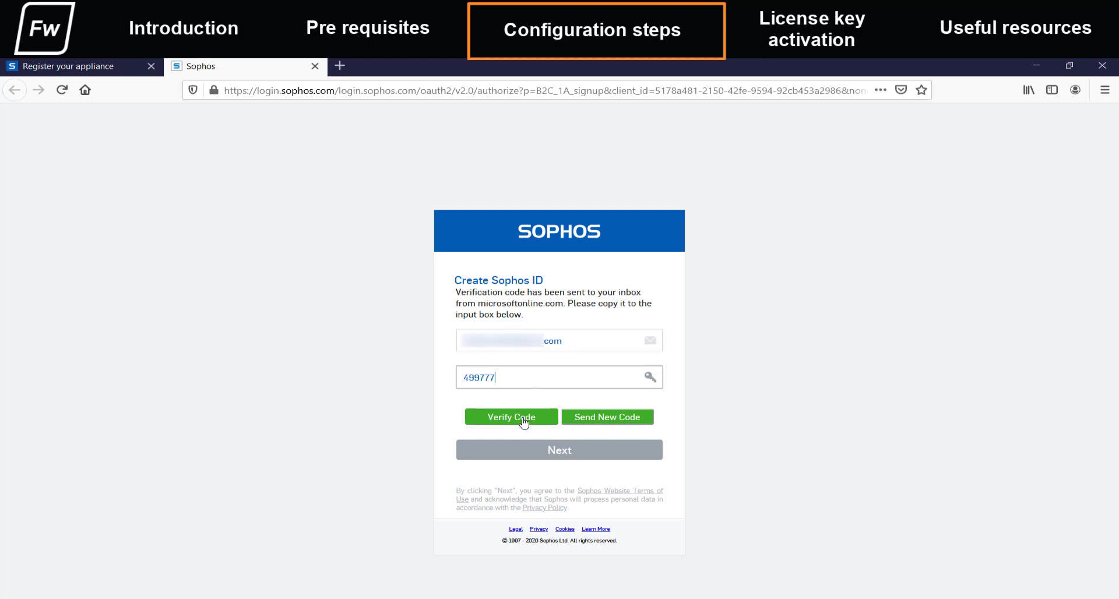
click(523, 419)
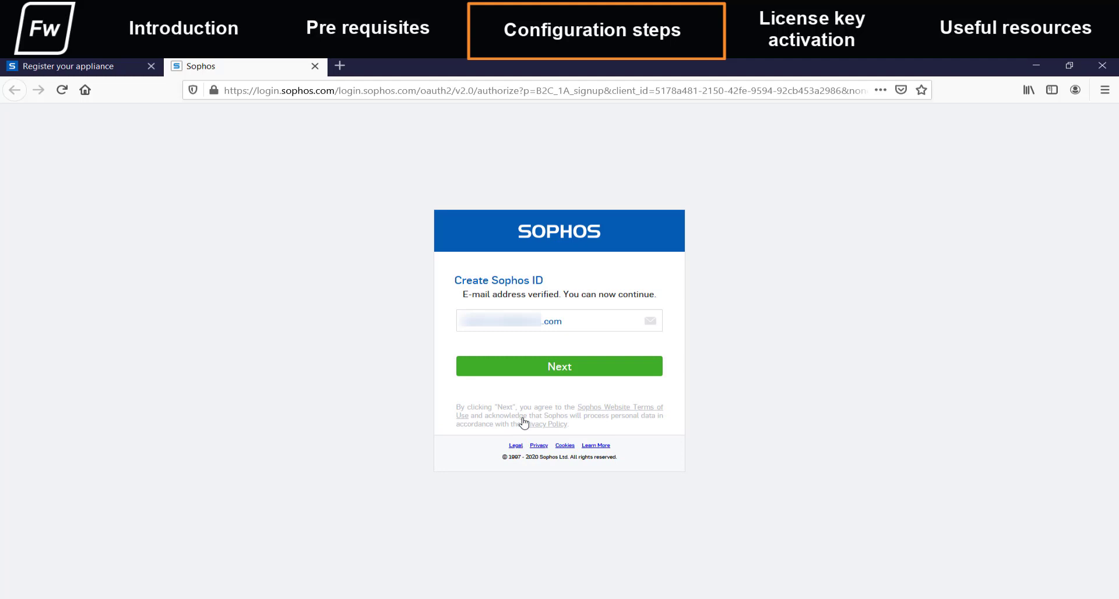
click(552, 367)
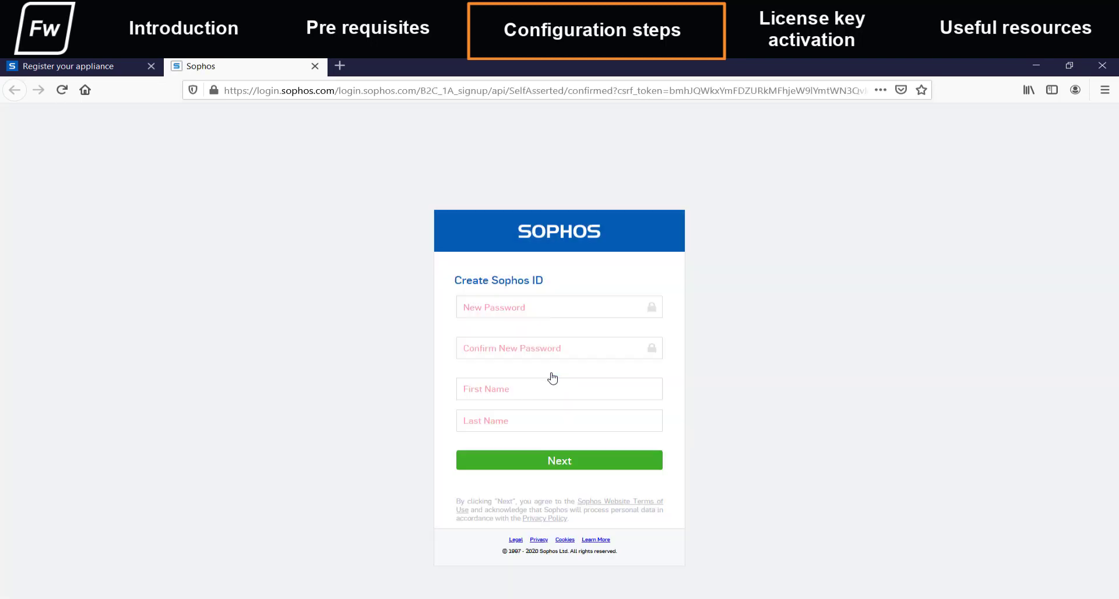
- Enter the account password and the user's first and last name, then submit
click(522, 309)
text(••••••••••)
key(Tab)
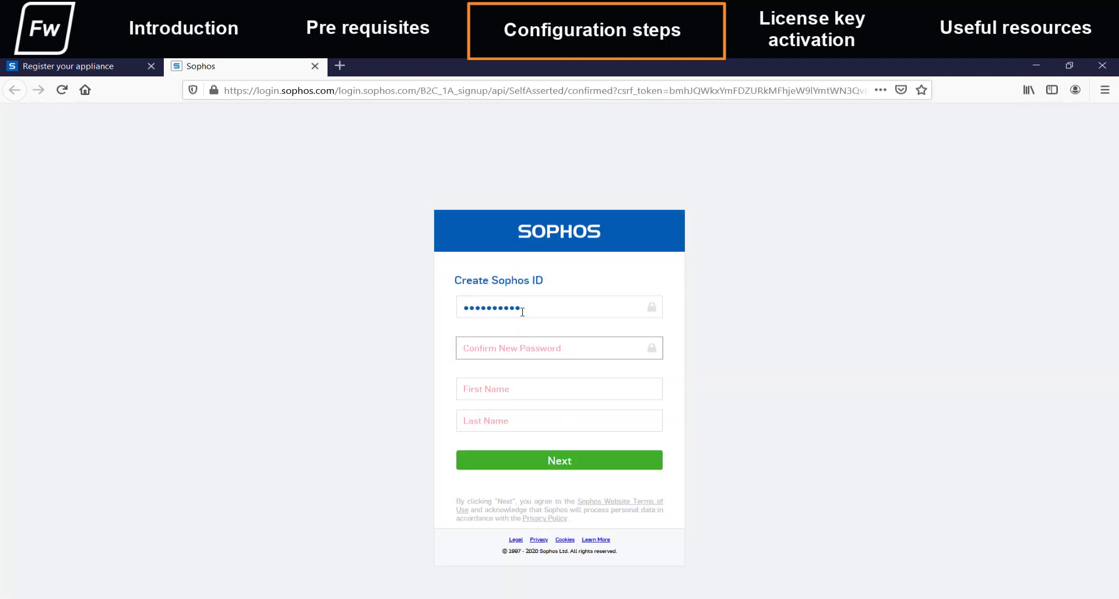
text(••••••••••)
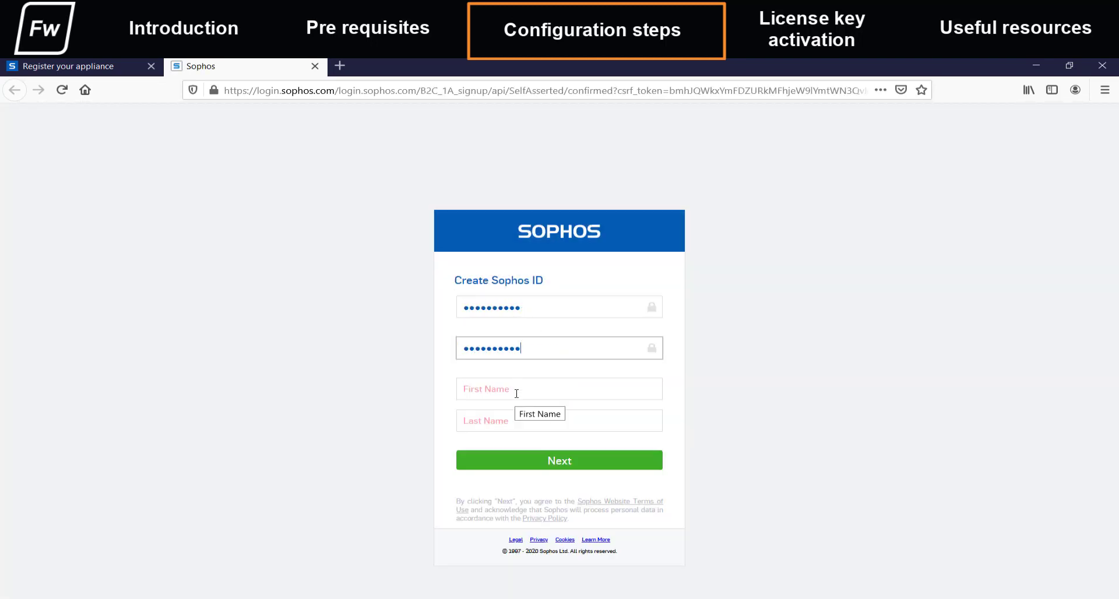
click(516, 394)
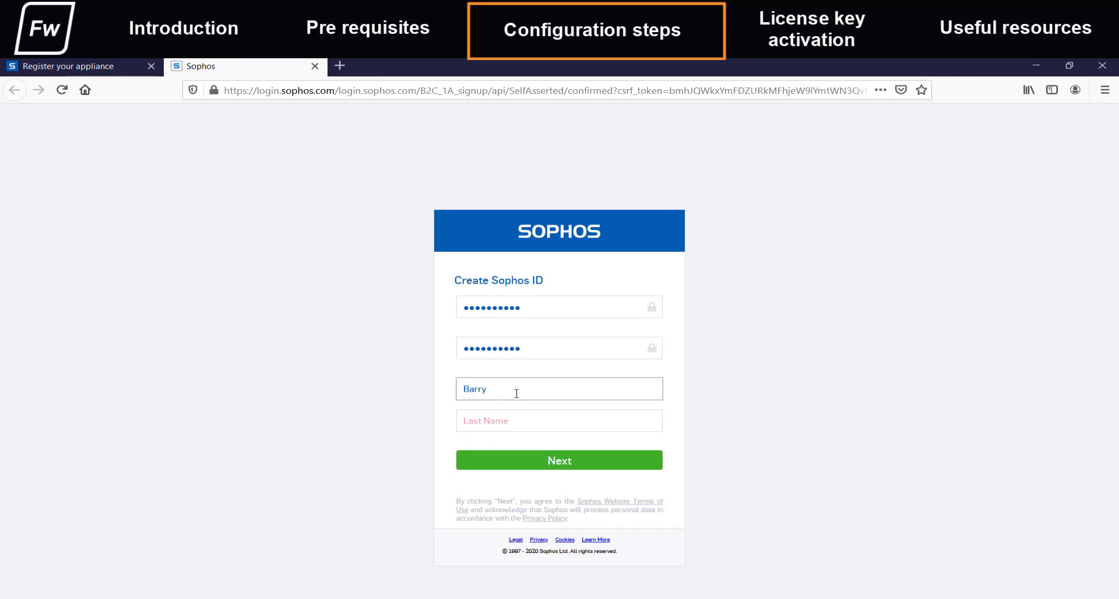
key(Tab)
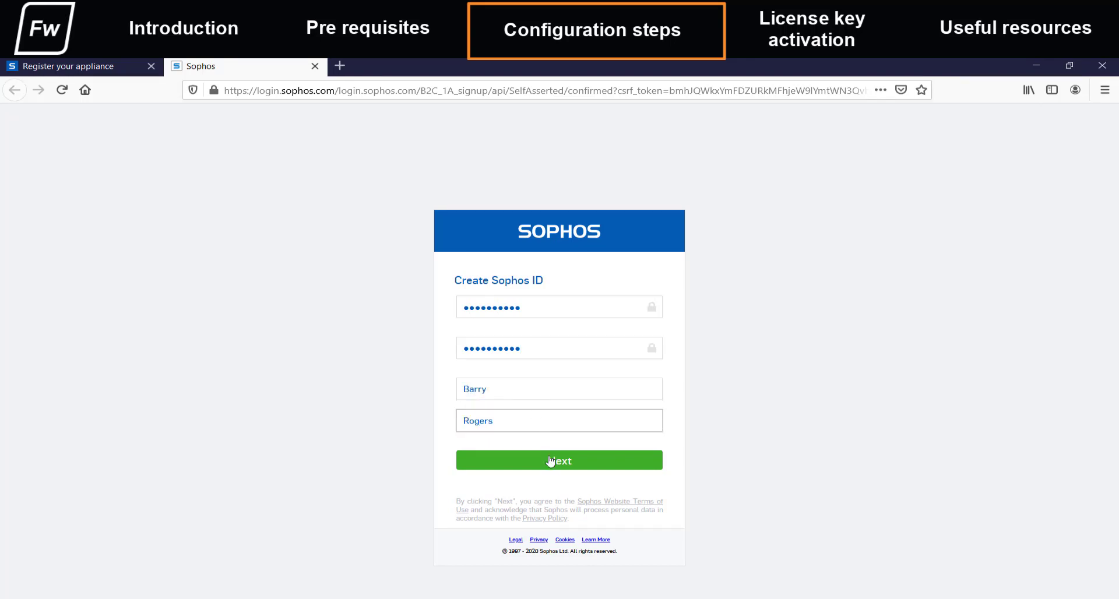
click(553, 462)
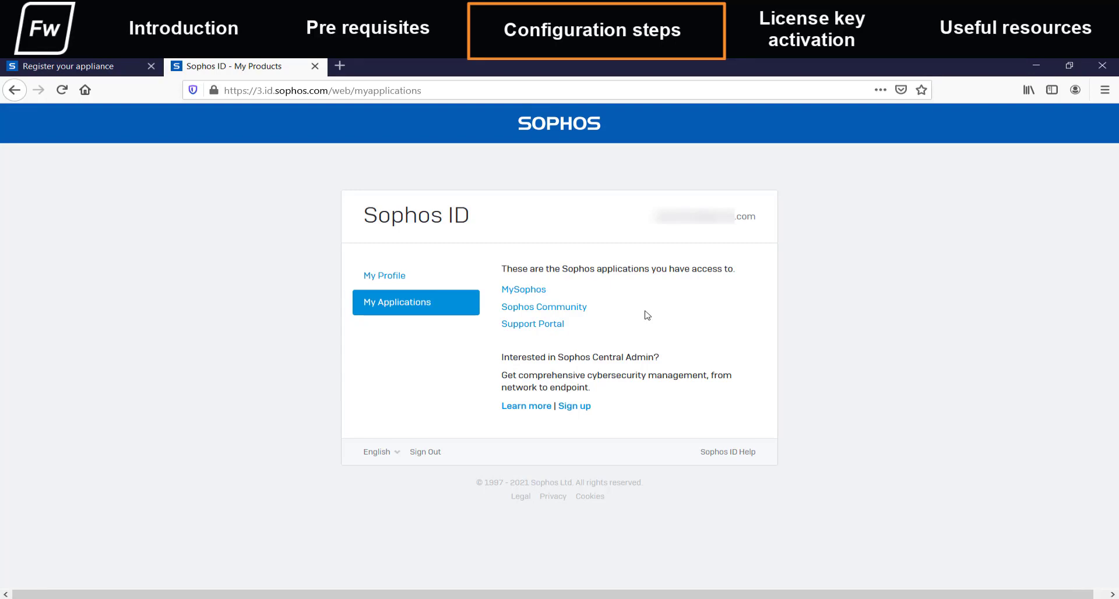
- Return to the appliance registration page and sign in with the new Sophos ID
click(109, 67)
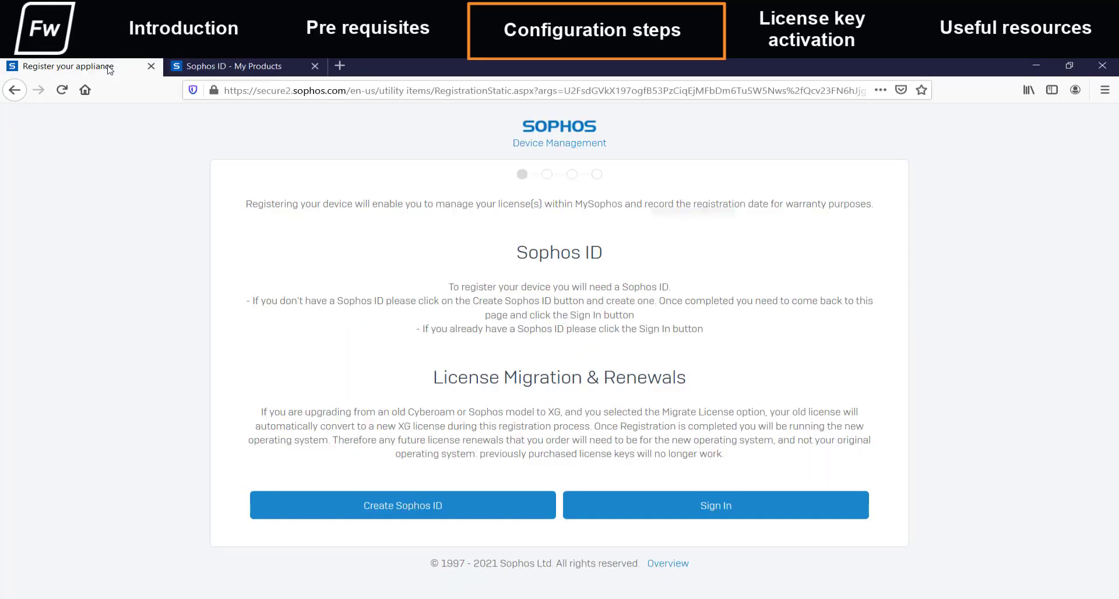
click(688, 512)
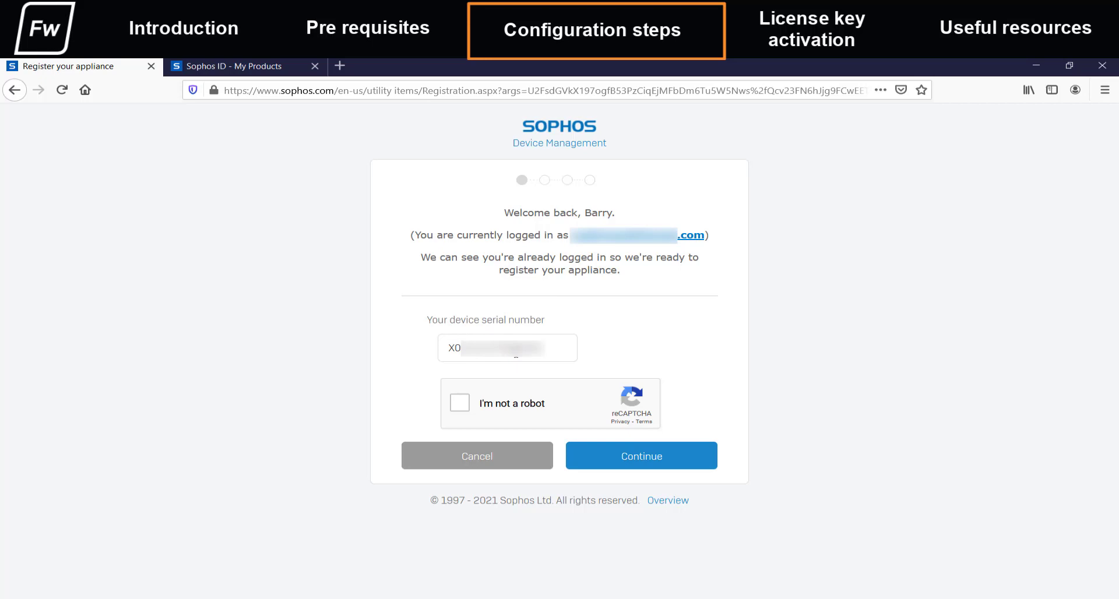
- Pass the reCAPTCHA tractor-image challenge and continue to the registration details form
click(460, 402)
click(526, 414)
click(616, 345)
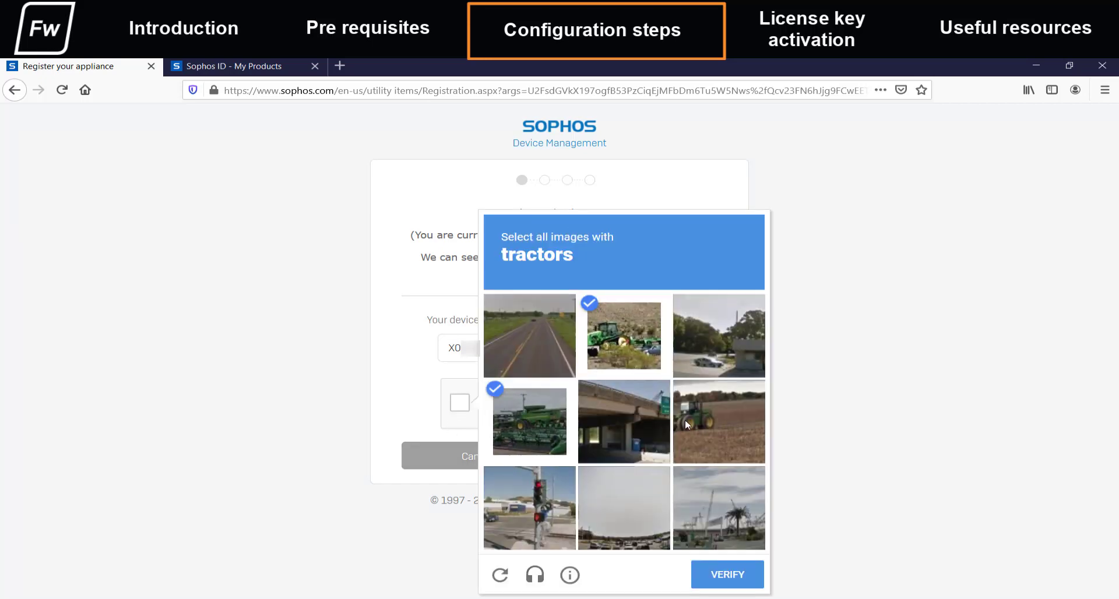
click(704, 434)
click(729, 575)
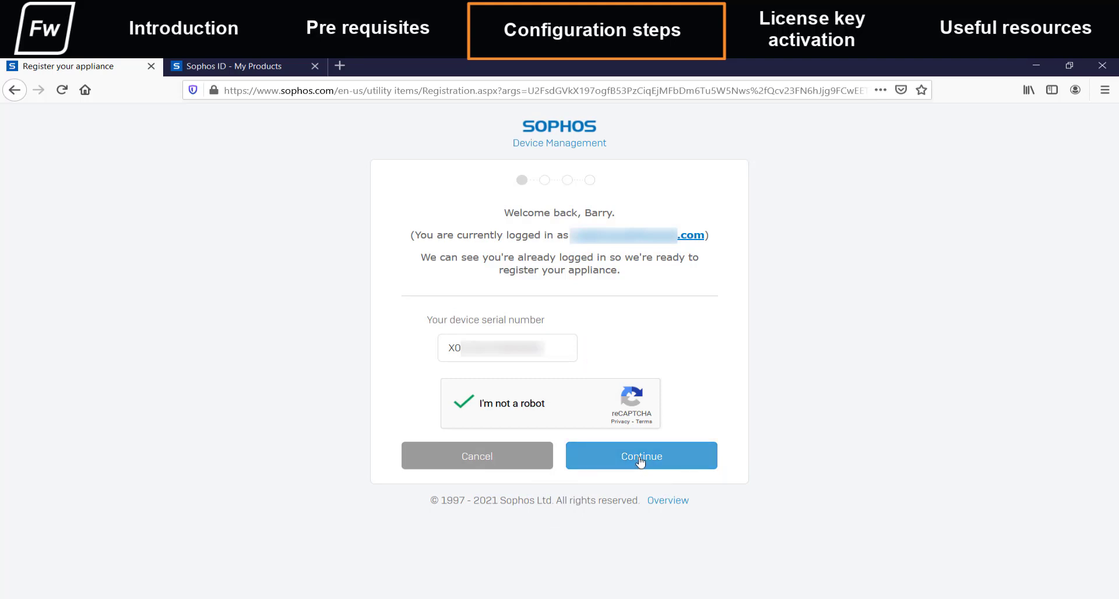
click(641, 461)
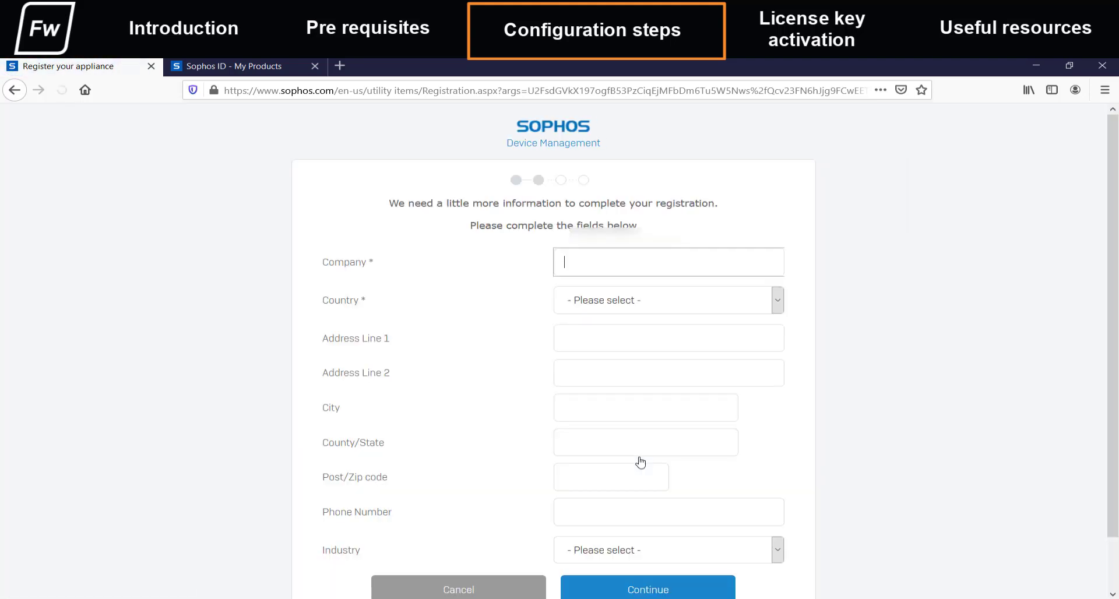
- Enter company name Sophos and the two address lines
text(SOph)
key(BackSpace)
key(BackSpace)
key(BackSpace)
key(BackSpace)
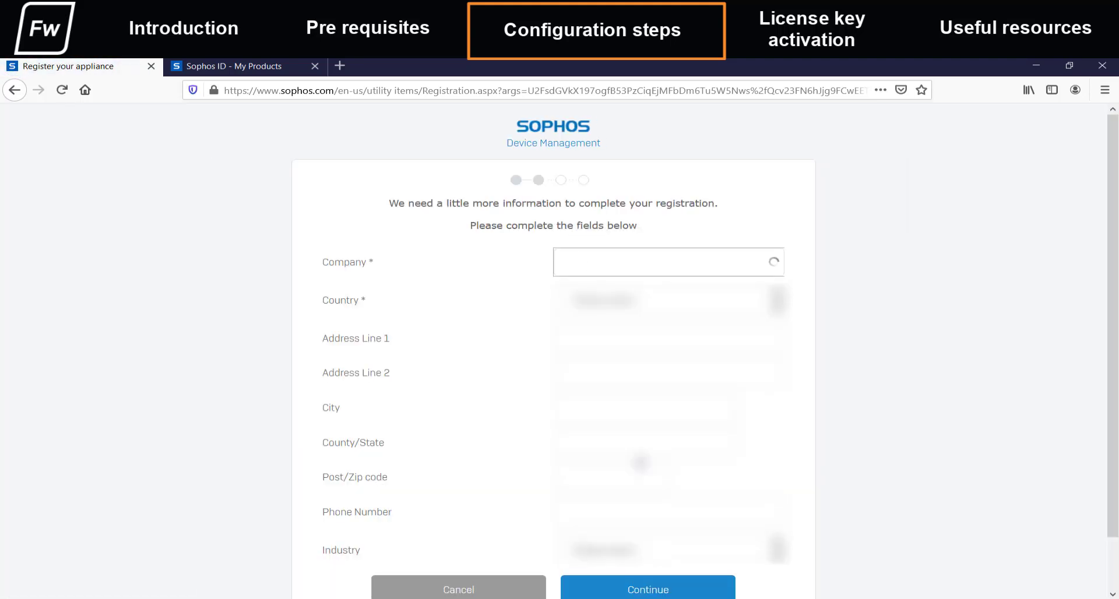
text(Sophos)
key(Tab)
key(Tab)
text(Address1)
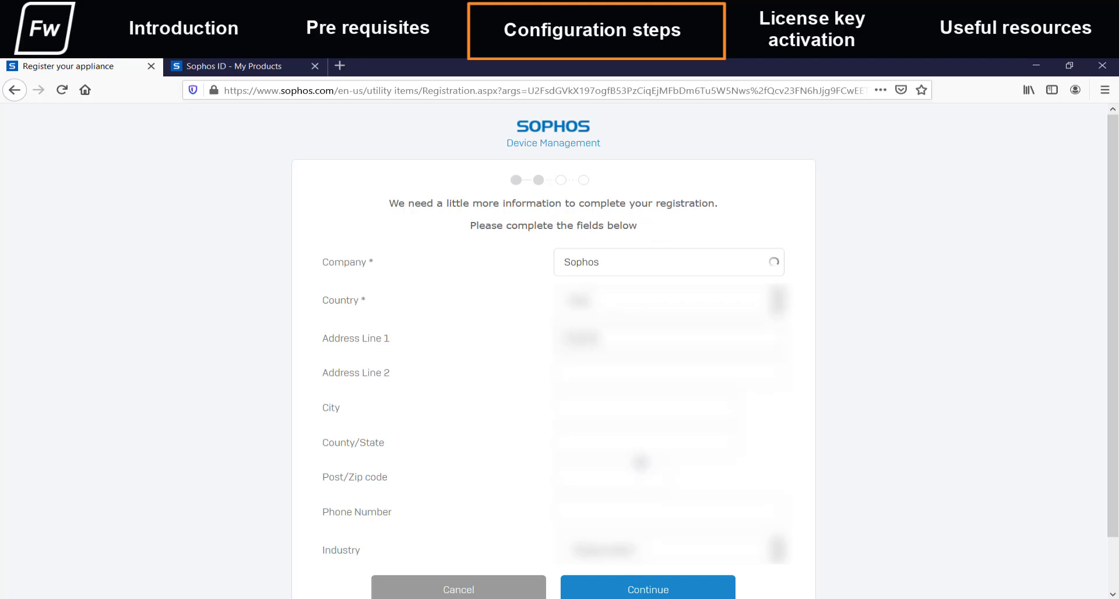
key(Tab)
text(Address2)
- Fill in the city, state, post code and phone number fields
key(Tab)
text(Citygdon)
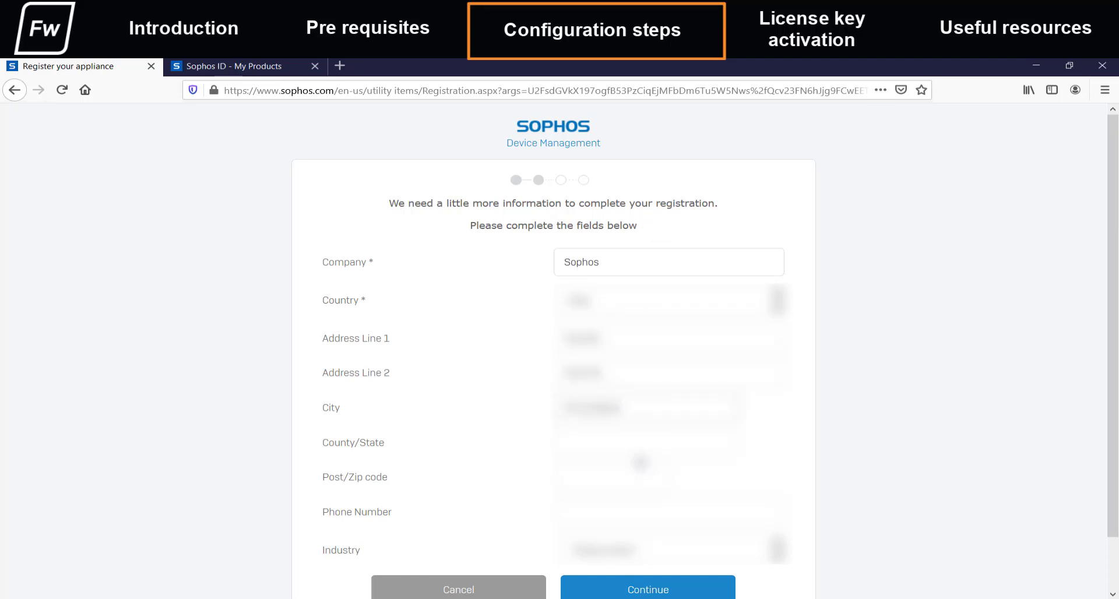
key(Tab)
text(State)
key(Tab)
text(12345)
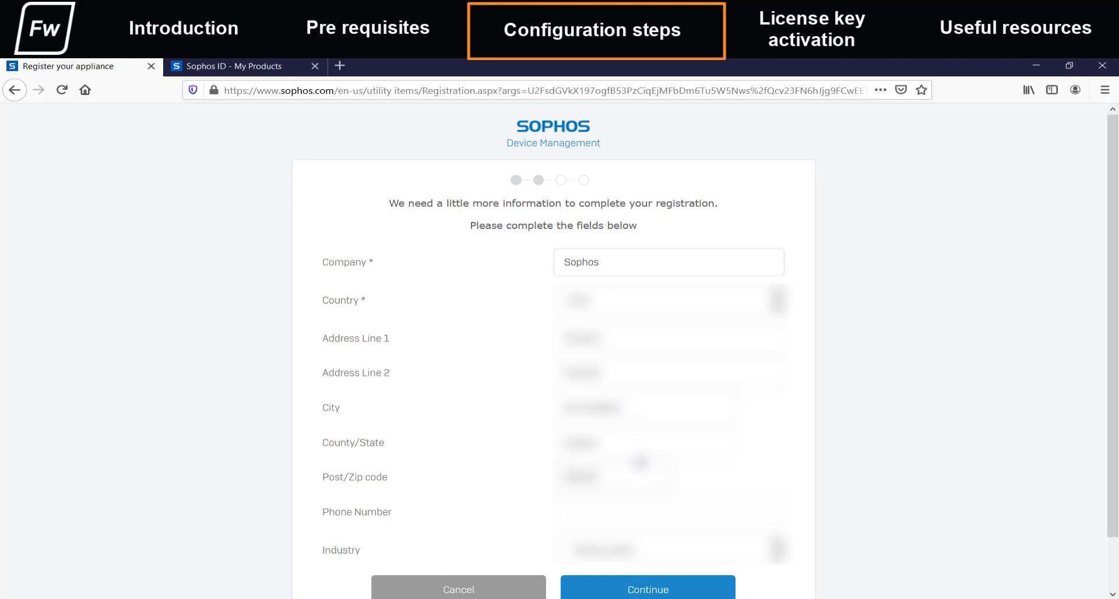
key(Tab)
text(012345678989)
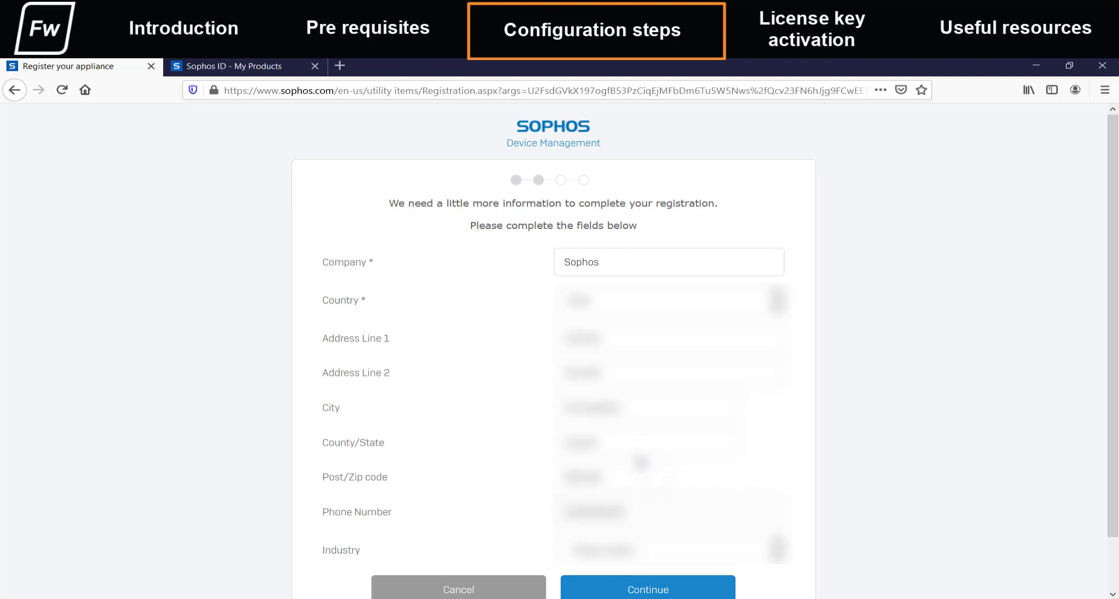
key(Tab)
- Choose an industry, confirm registration with the evaluation licence, and start licence synchronization
key(i)
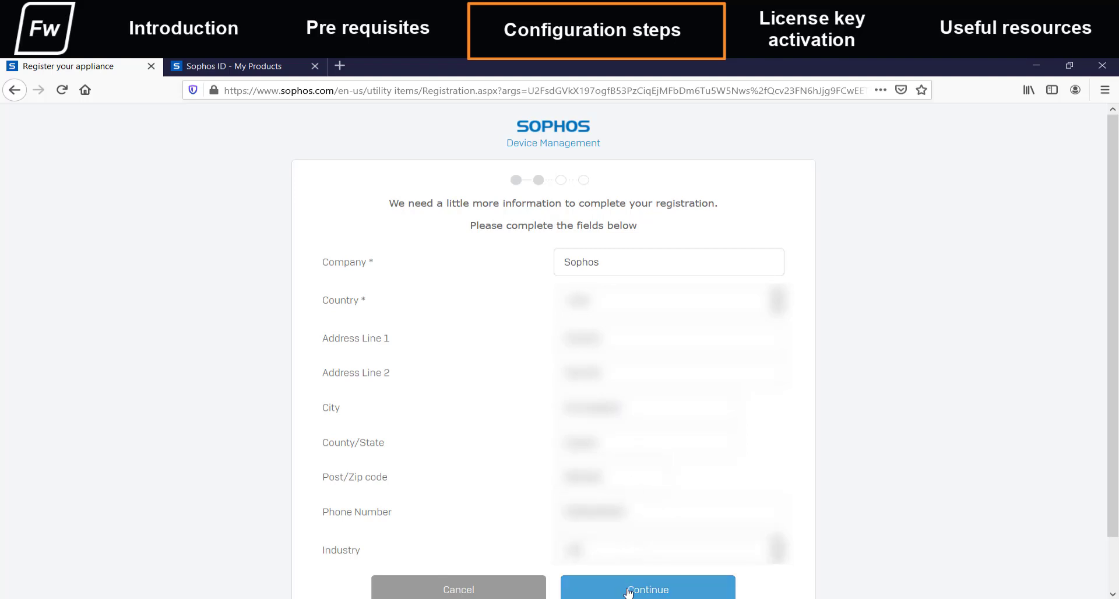
click(629, 592)
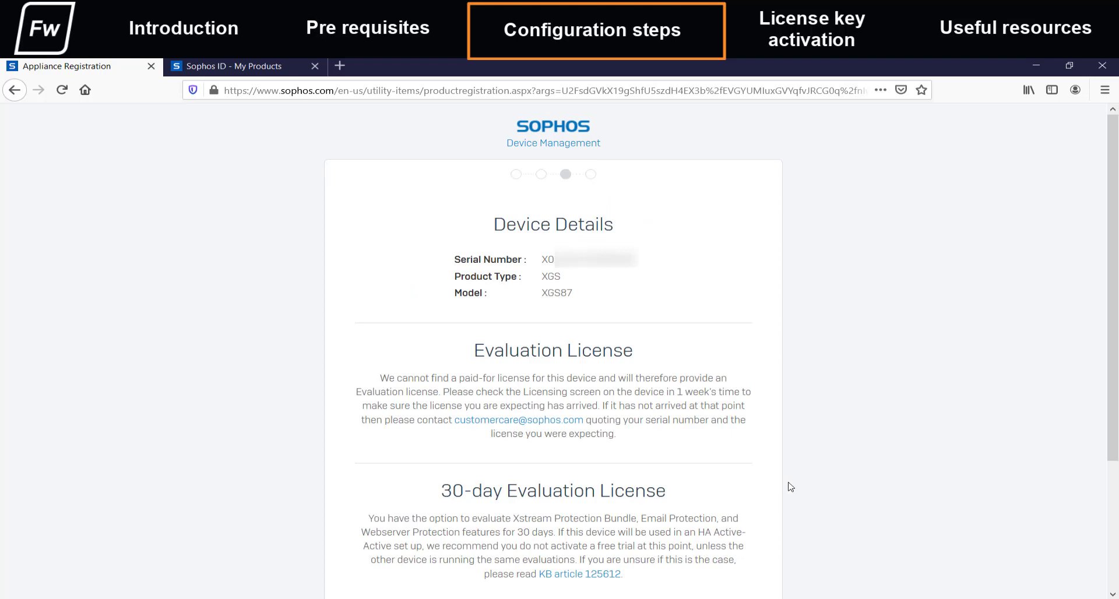
scroll(790, 487, down, 2)
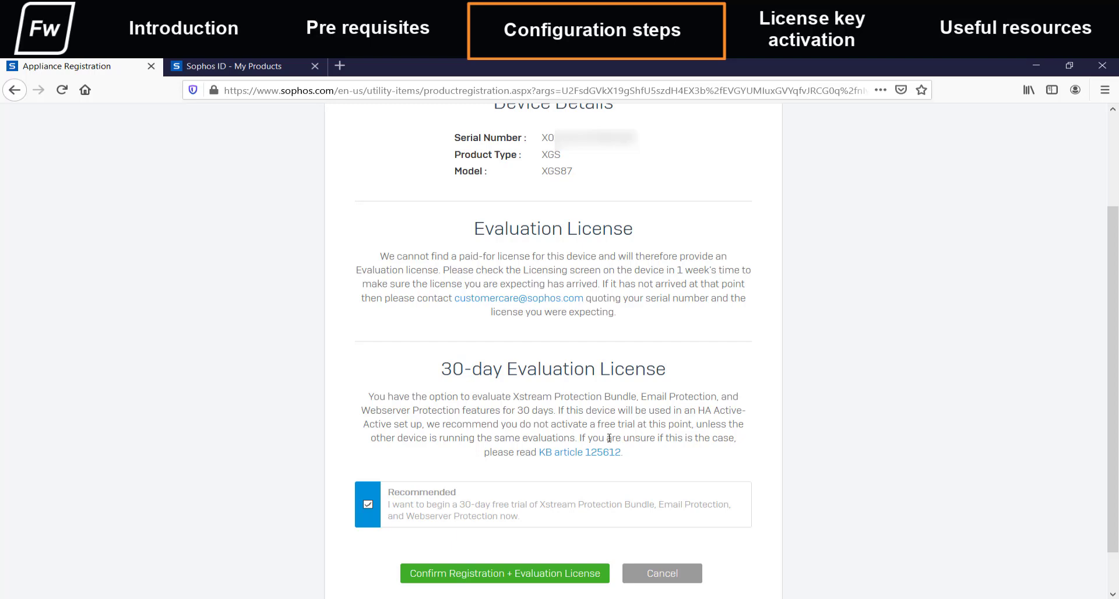
click(547, 574)
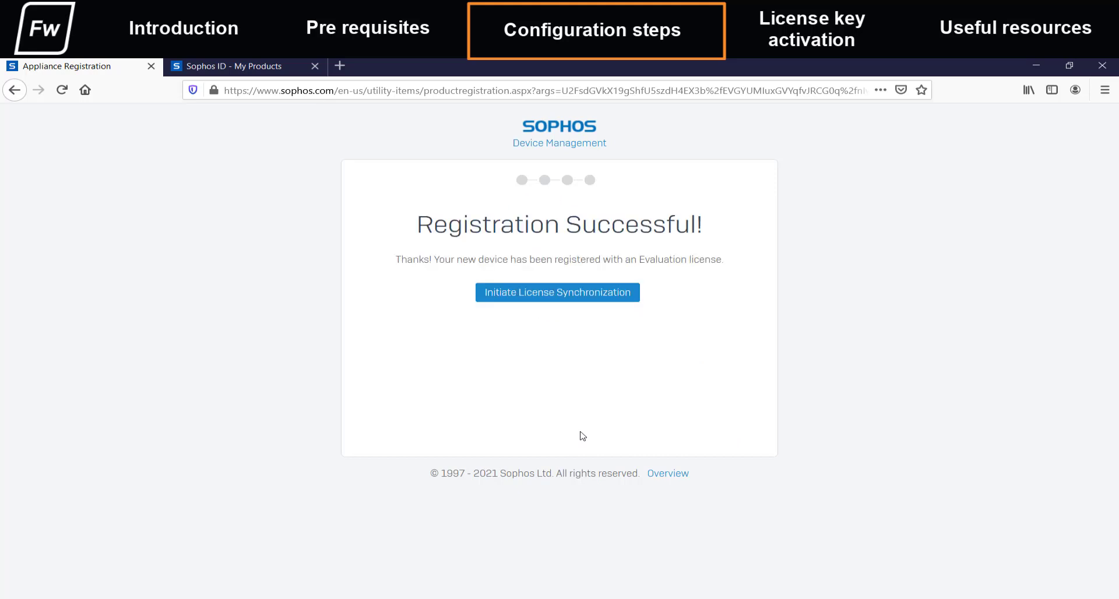
click(563, 298)
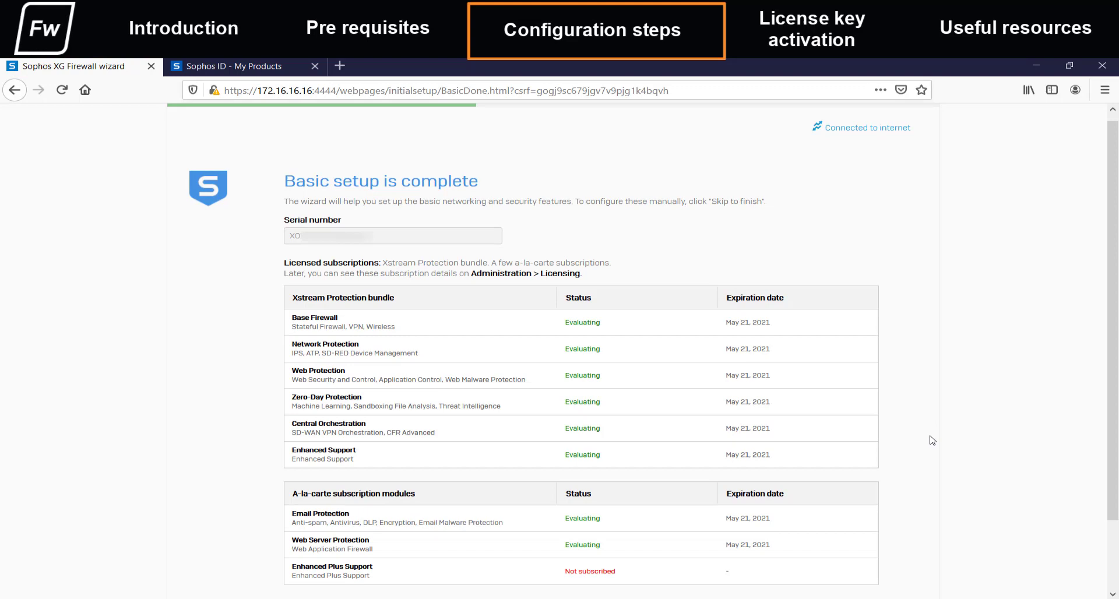
- Scroll through the evaluation subscriptions and proceed to LAN network configuration
scroll(933, 440, down, 2)
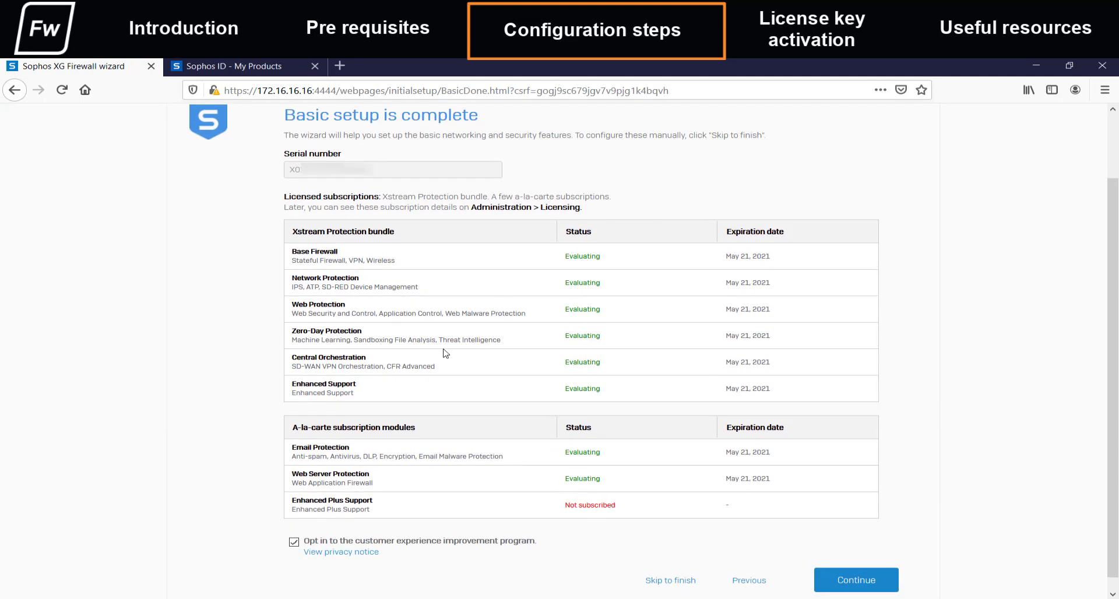
click(856, 583)
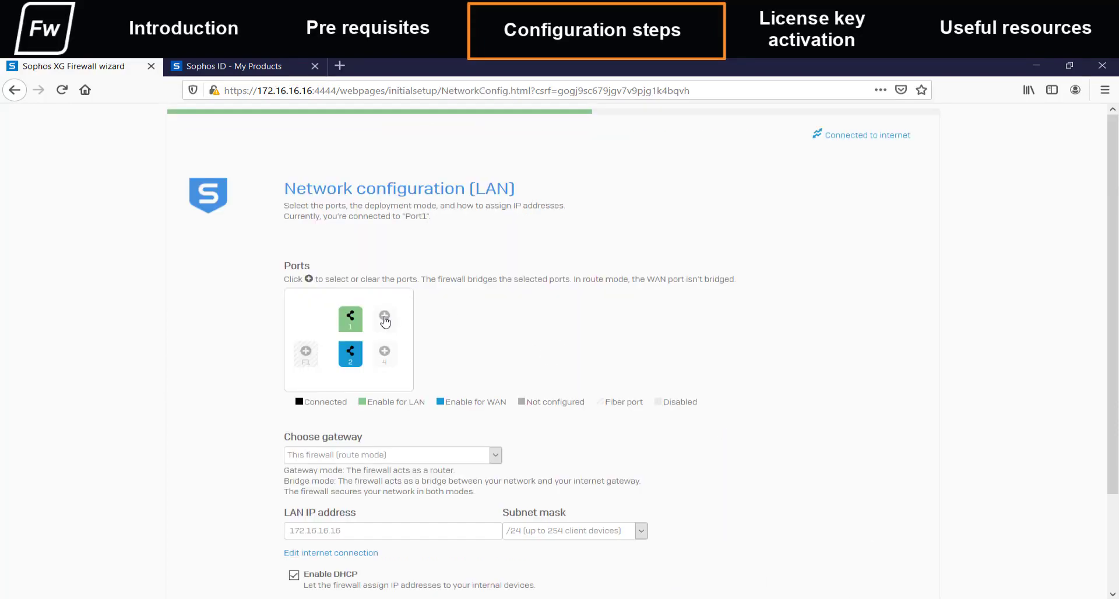
- Keep only port 1 in the LAN bridge, keep route mode as gateway, and continue
click(385, 320)
click(384, 357)
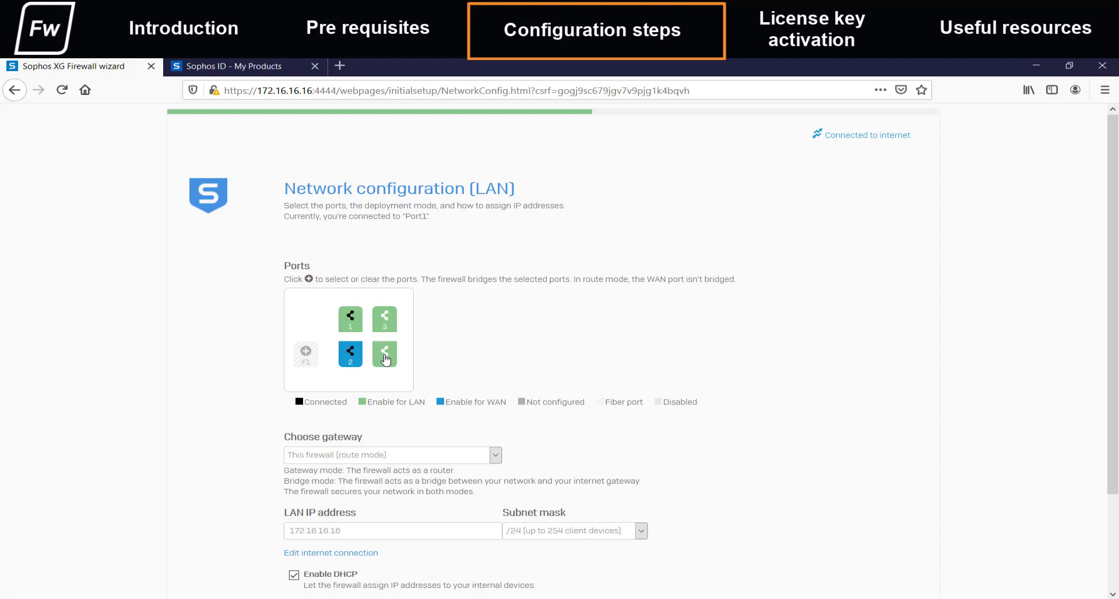
click(385, 357)
click(384, 319)
scroll(489, 399, down, 3)
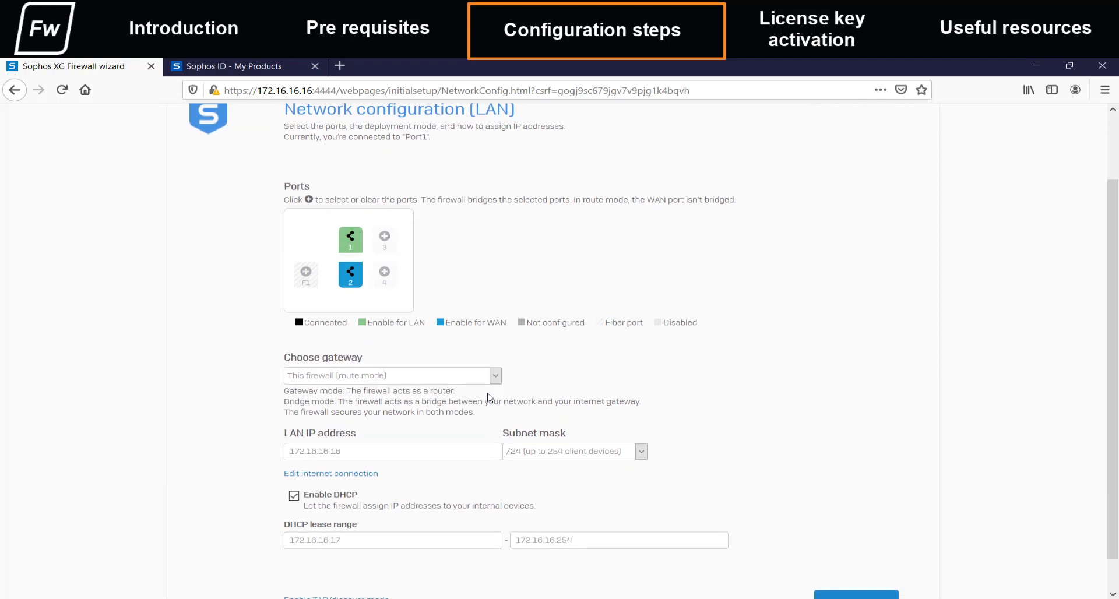
scroll(490, 398, down, 1)
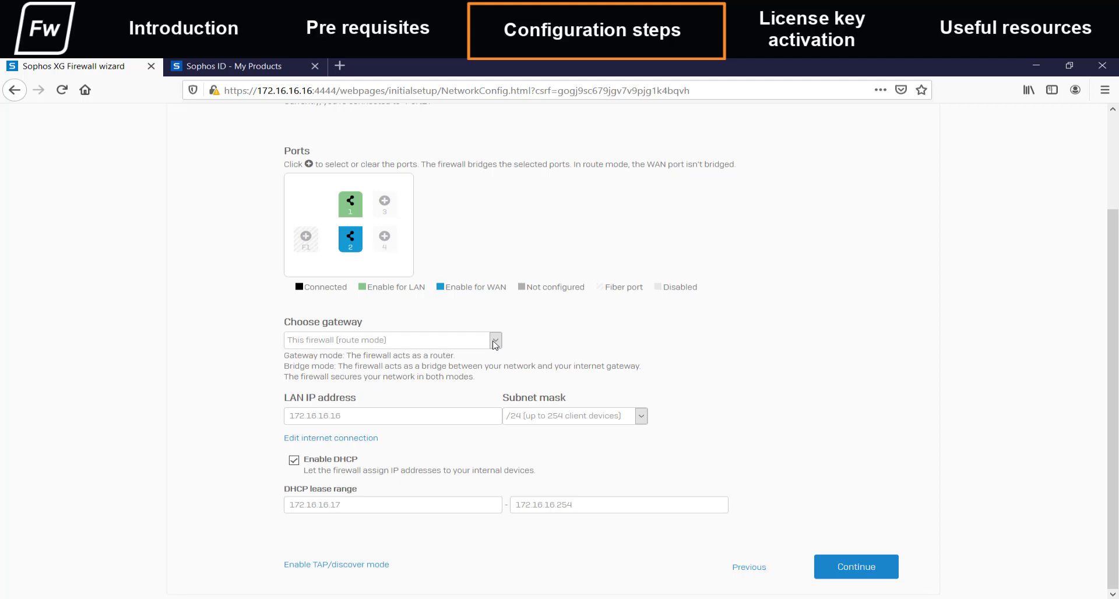
click(495, 343)
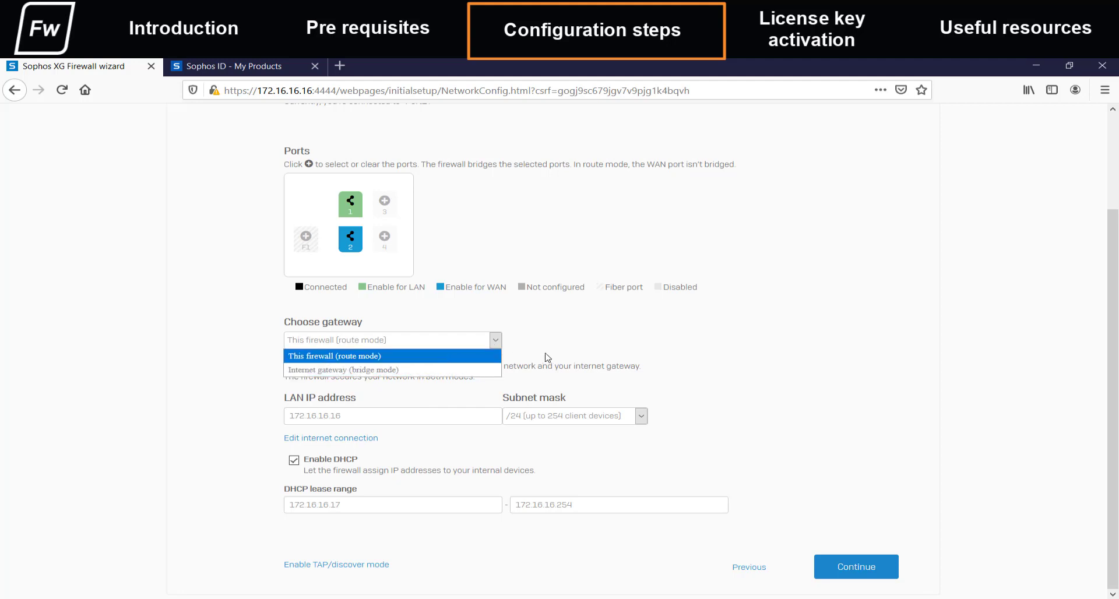
click(489, 358)
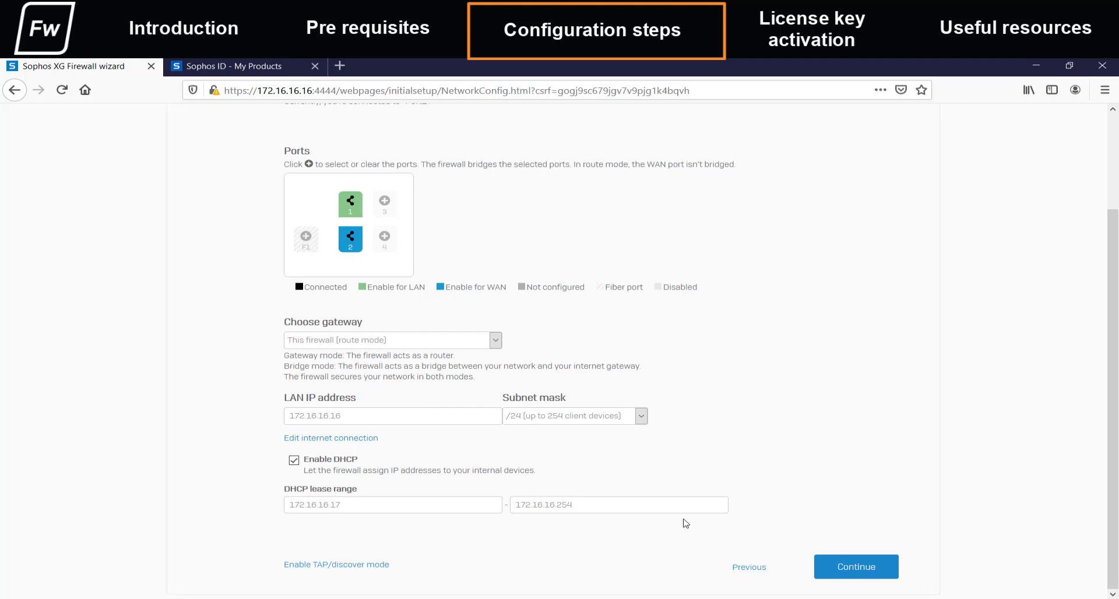
click(849, 570)
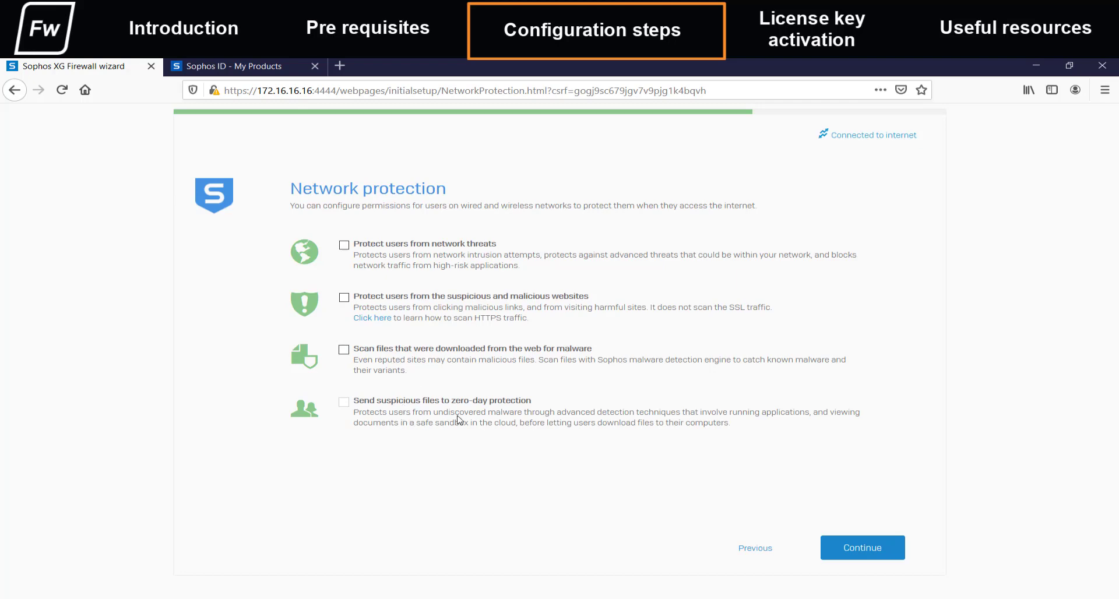
- Leave network protection off and enter the notification recipient's e-mail address
click(845, 549)
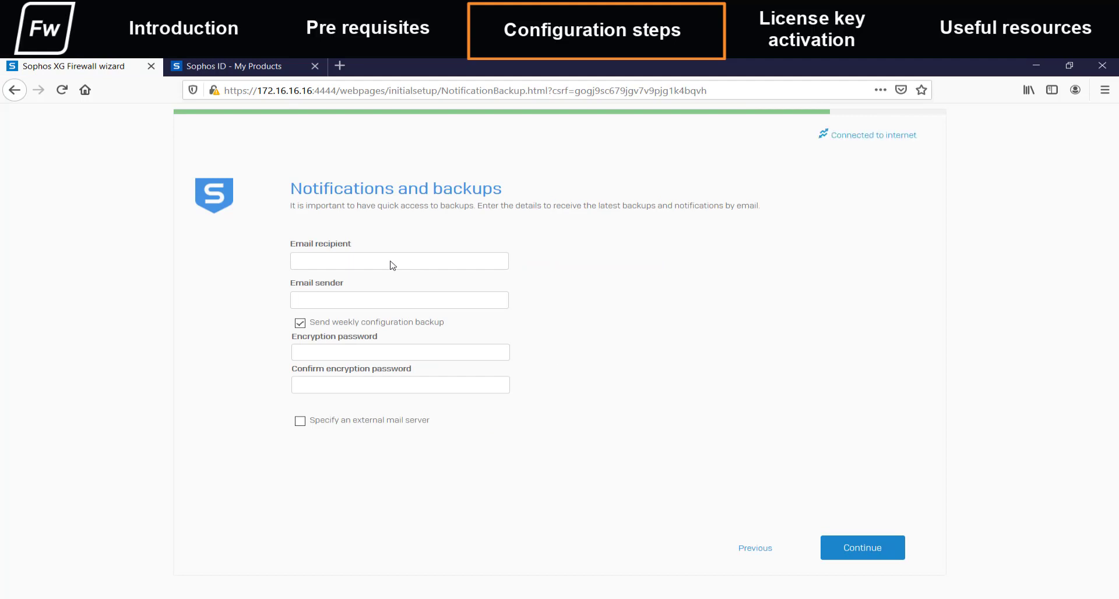
key(ctrl+v)
text(.co)
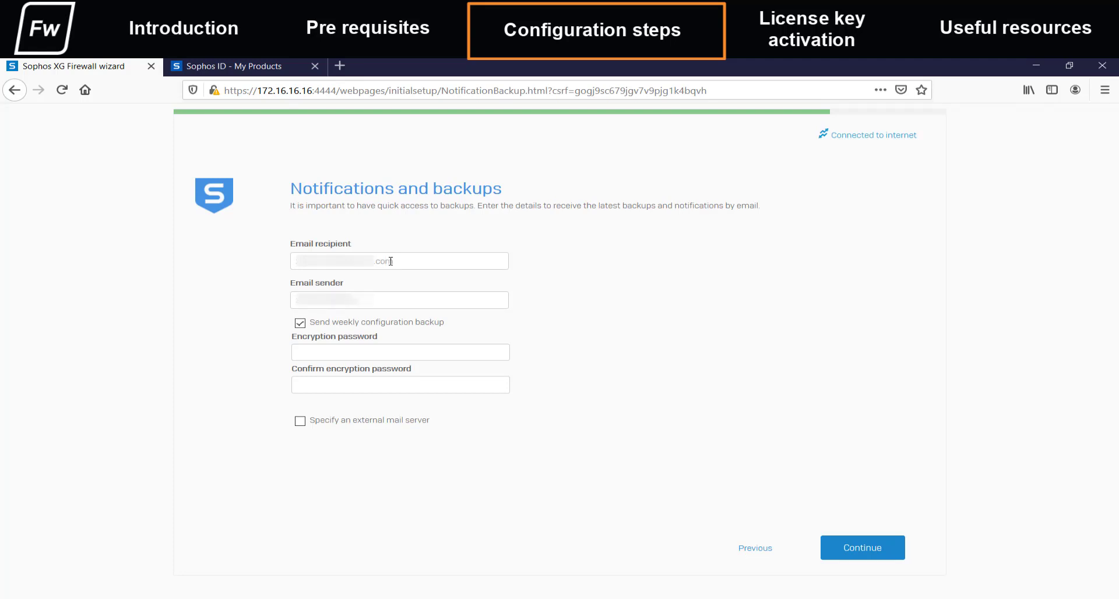
text(.com)
- Disable weekly configuration backups and keep the built-in mail server for notifications
click(300, 324)
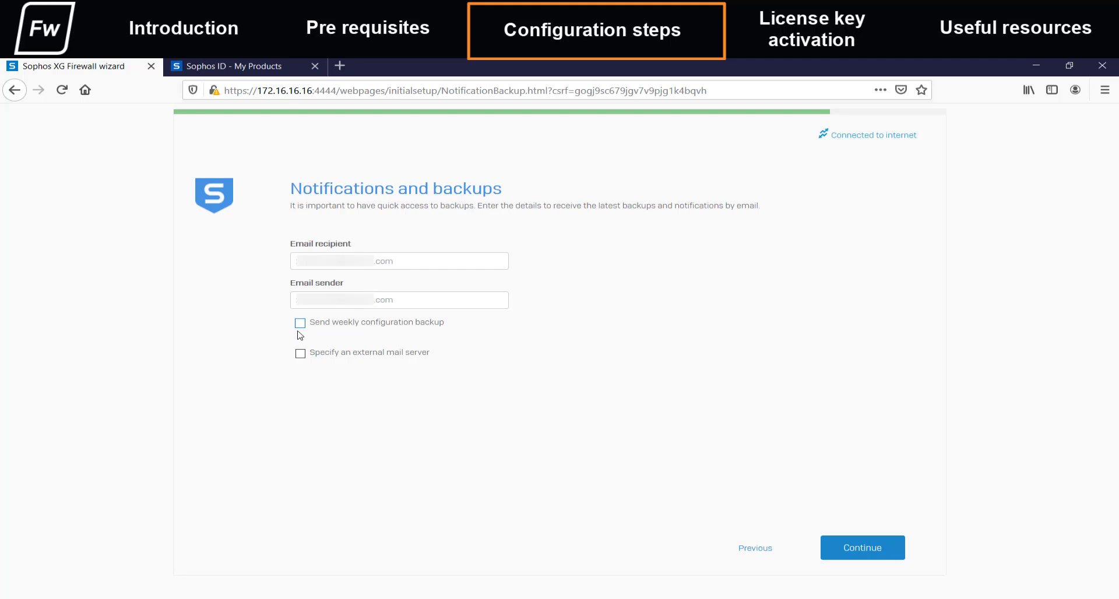
click(301, 354)
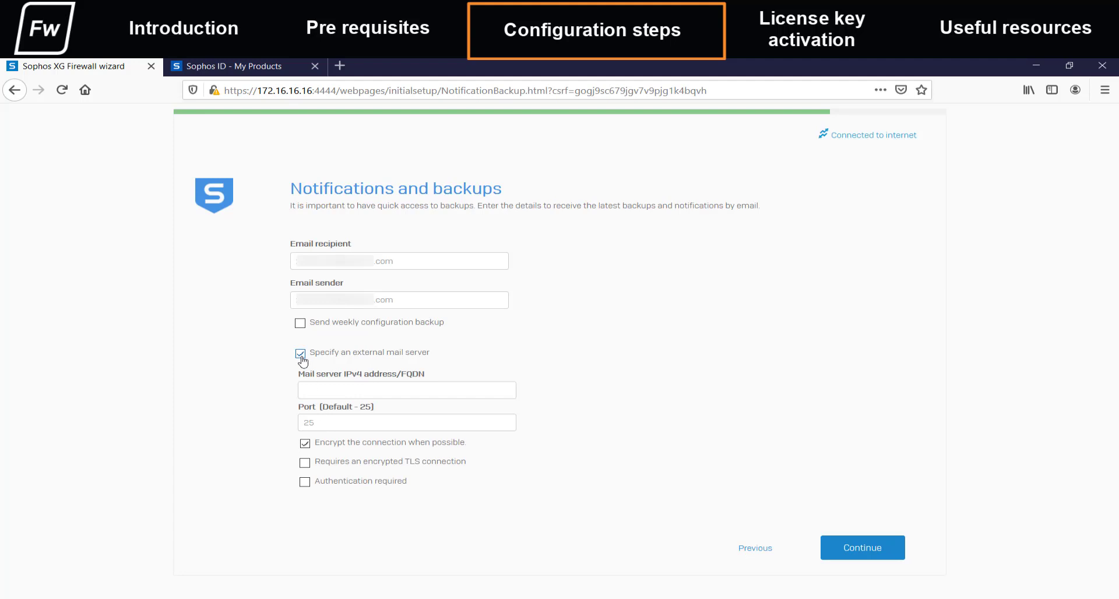
click(301, 354)
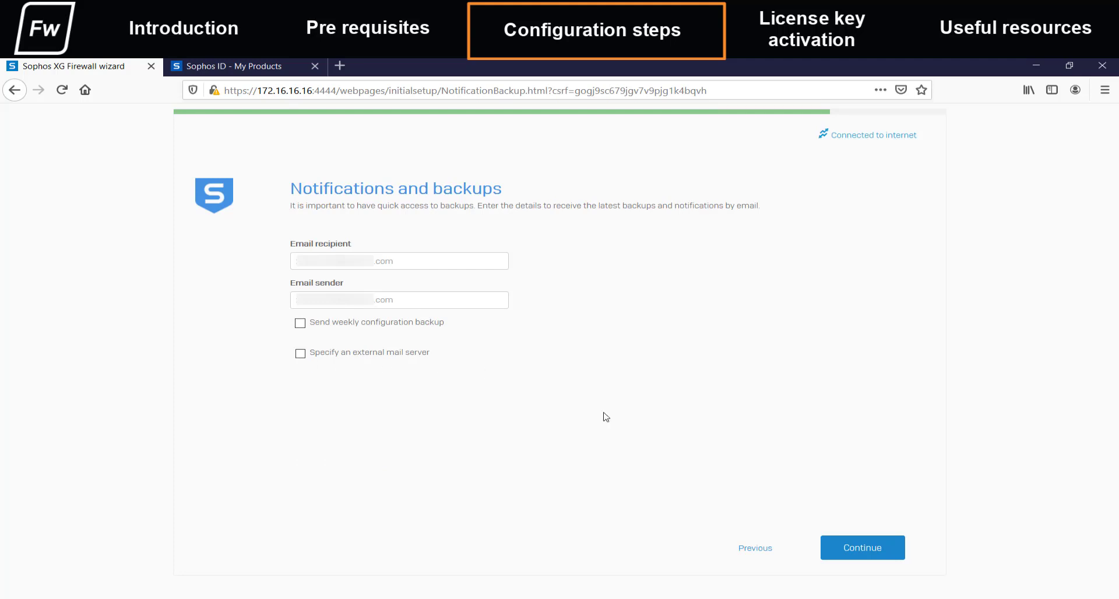
click(845, 546)
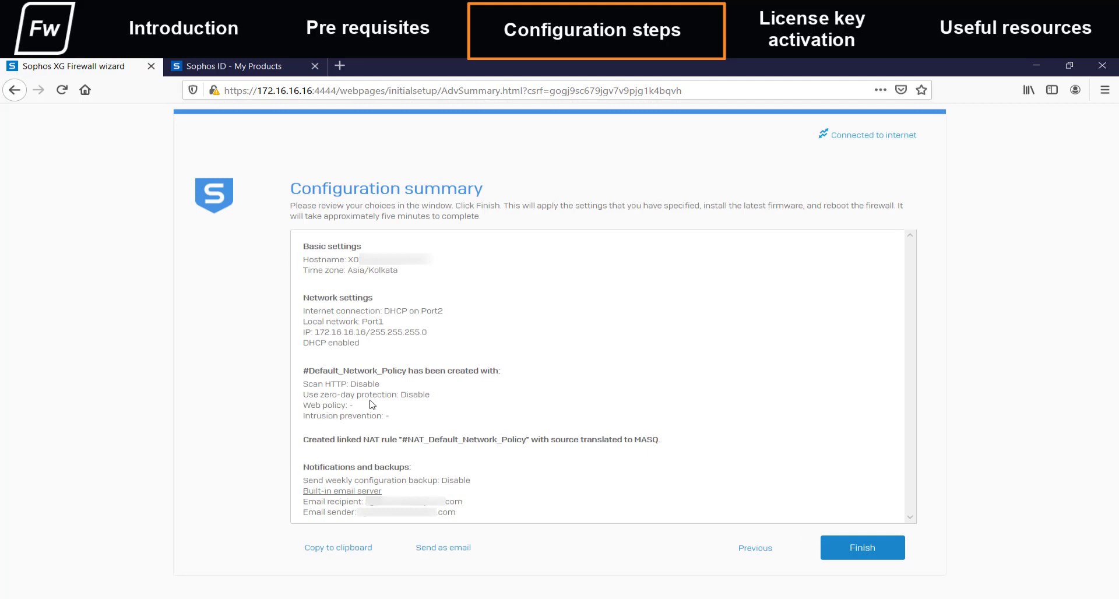
- Finish the wizard so the configuration applies and the web console login page appears
click(834, 546)
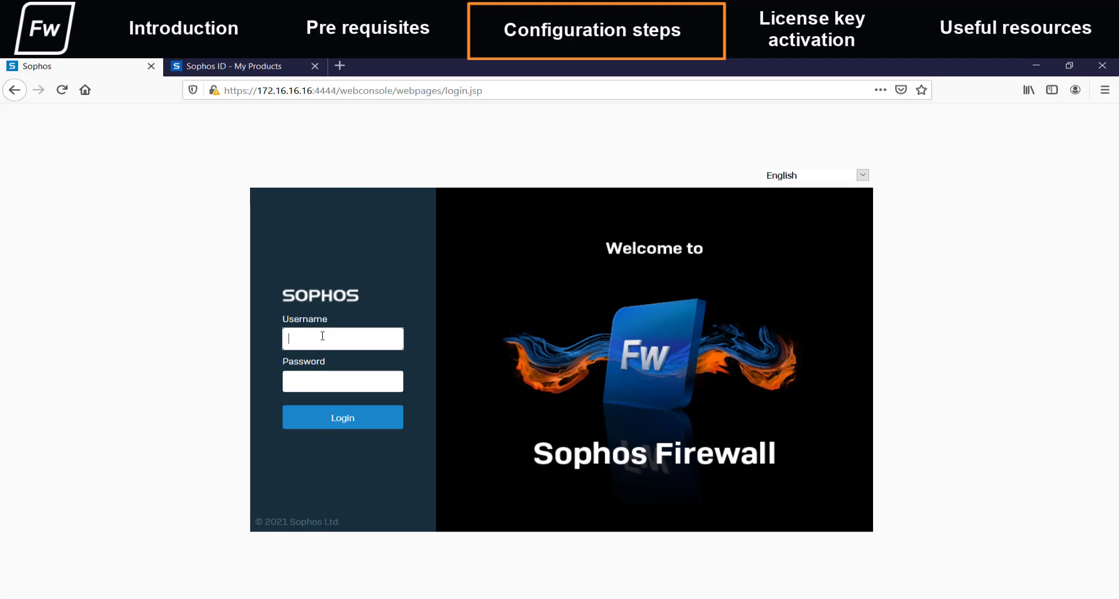
- Log in to the firewall web admin as admin with the account password
text(min)
key(Tab)
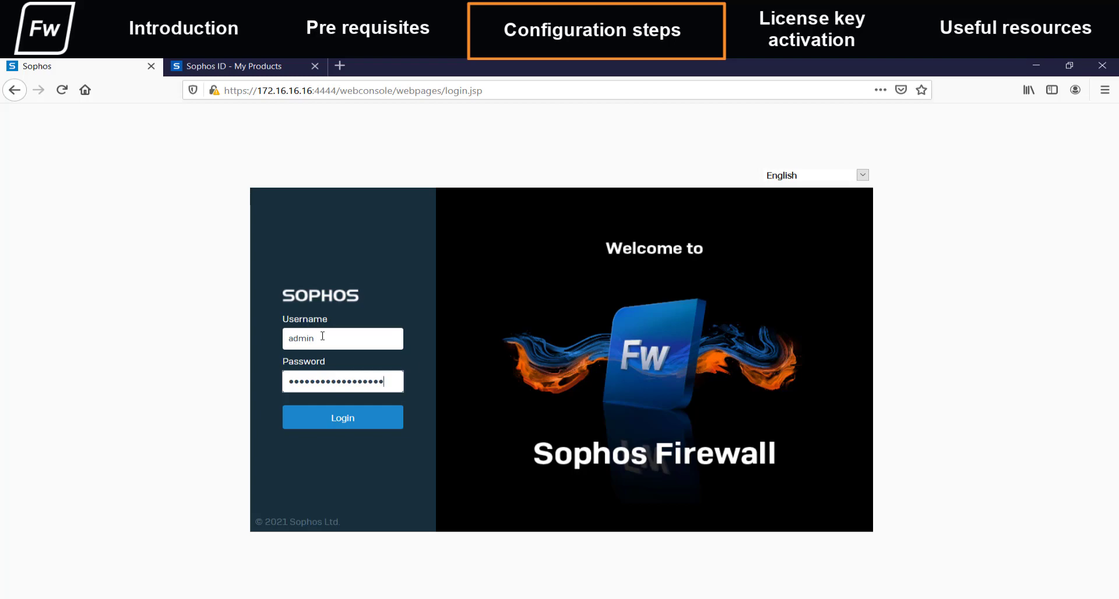
click(330, 426)
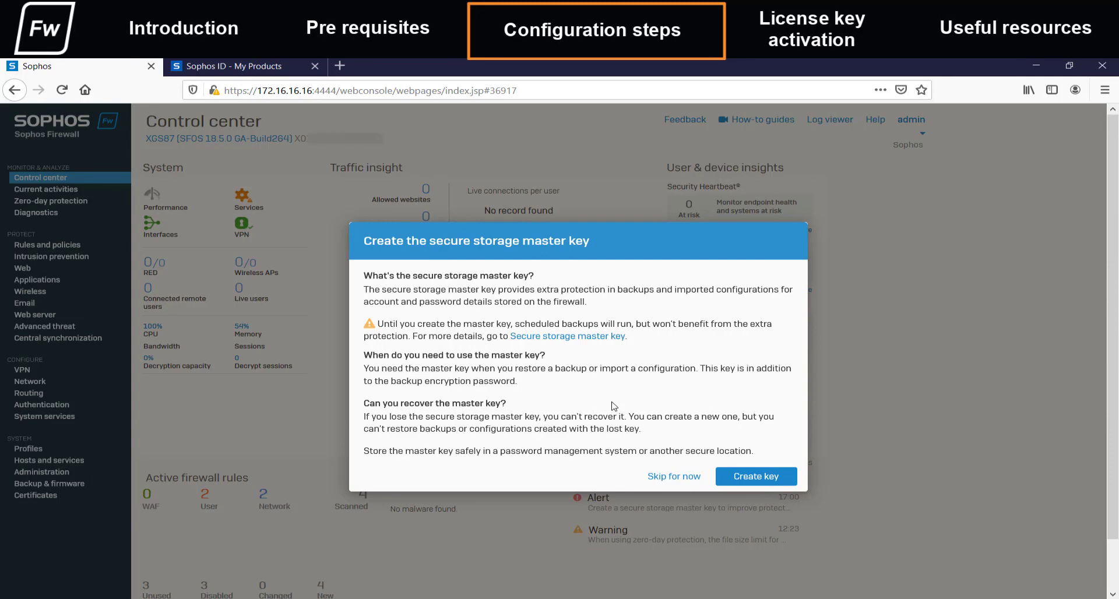
- Create the secure storage master key, confirm it, and acknowledge it is stored safely
click(756, 478)
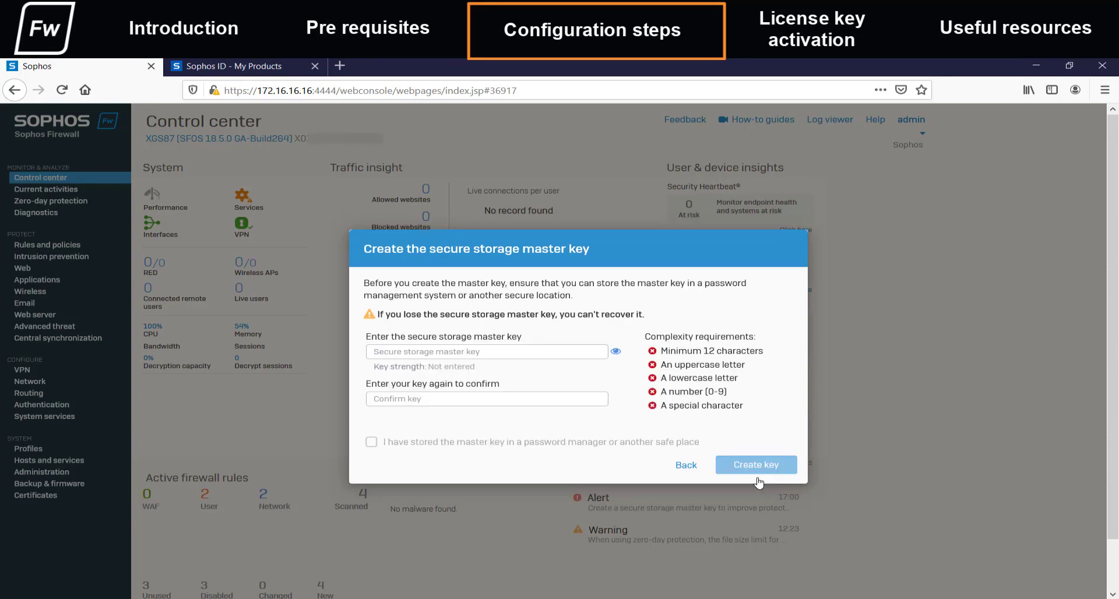
click(440, 351)
text(••••••••••••••)
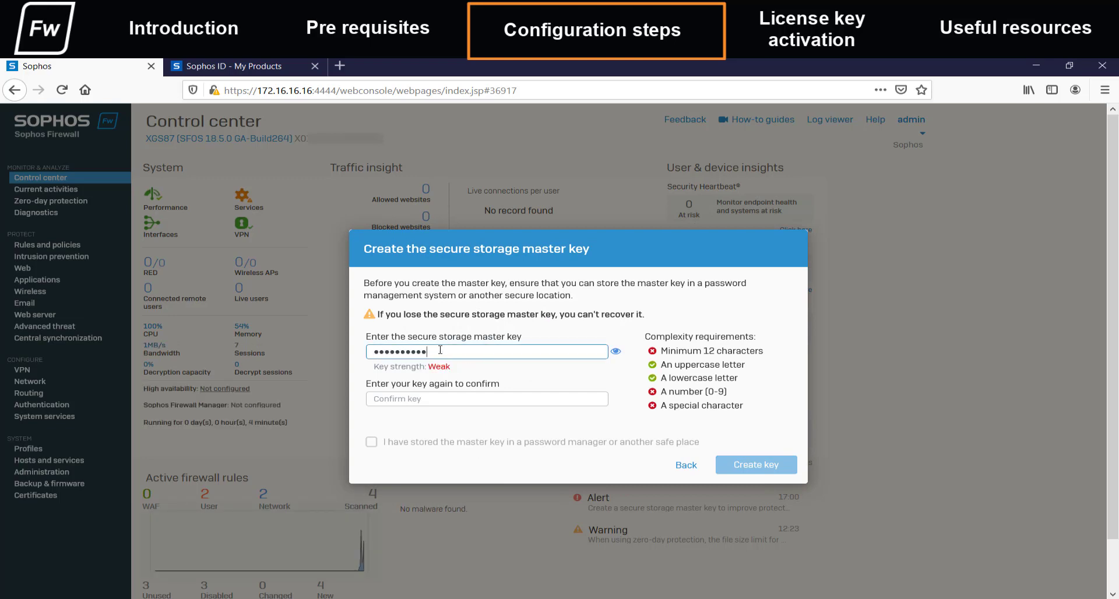
text(•••••)
key(Tab)
text(•••••••••••••)
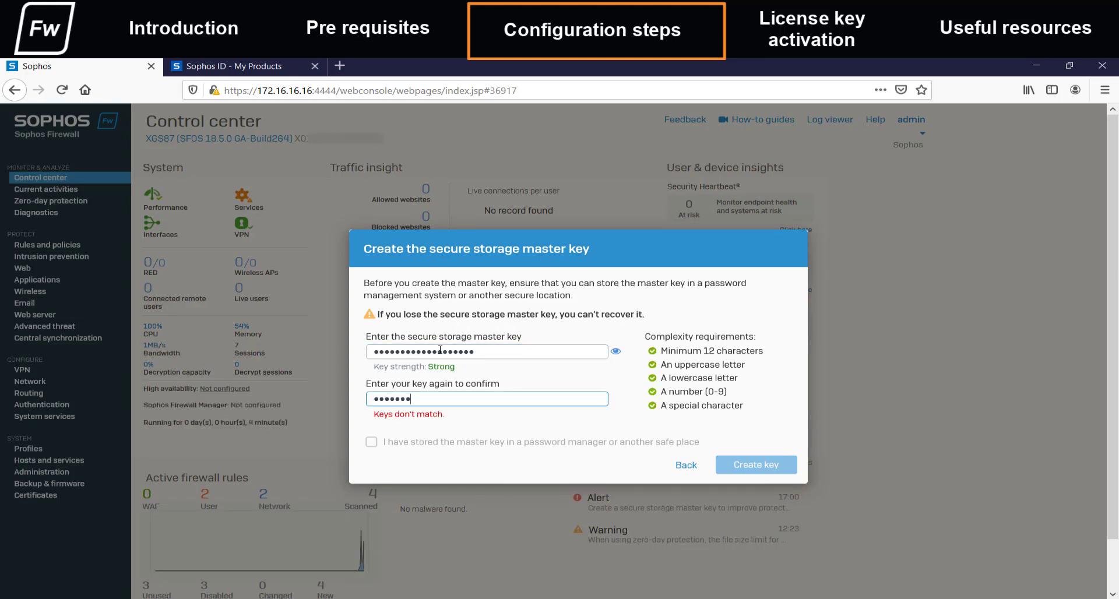
text(••••)
click(371, 442)
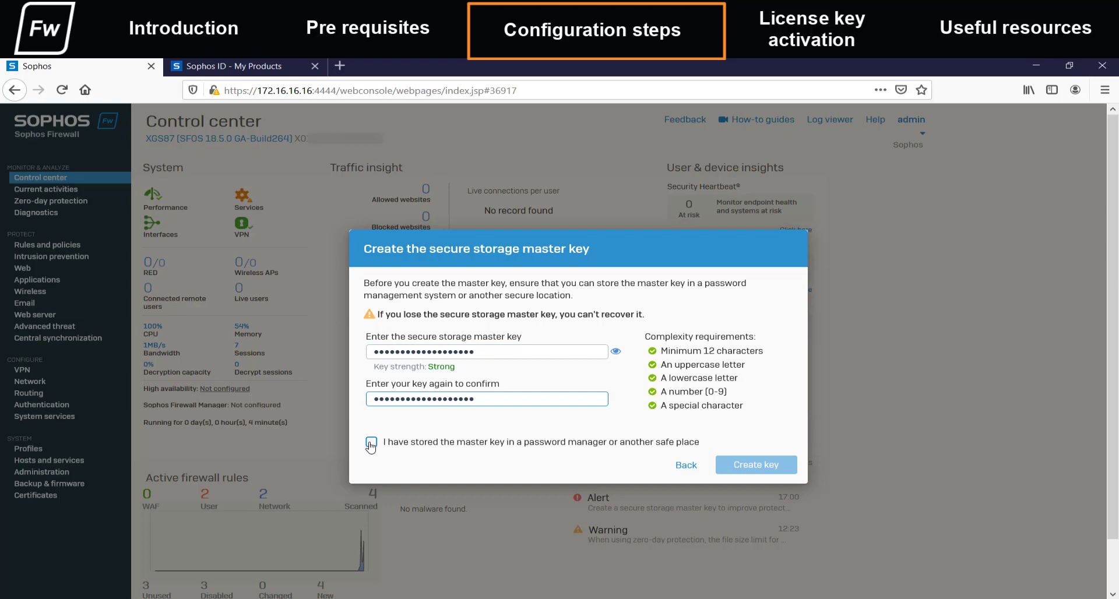
click(736, 464)
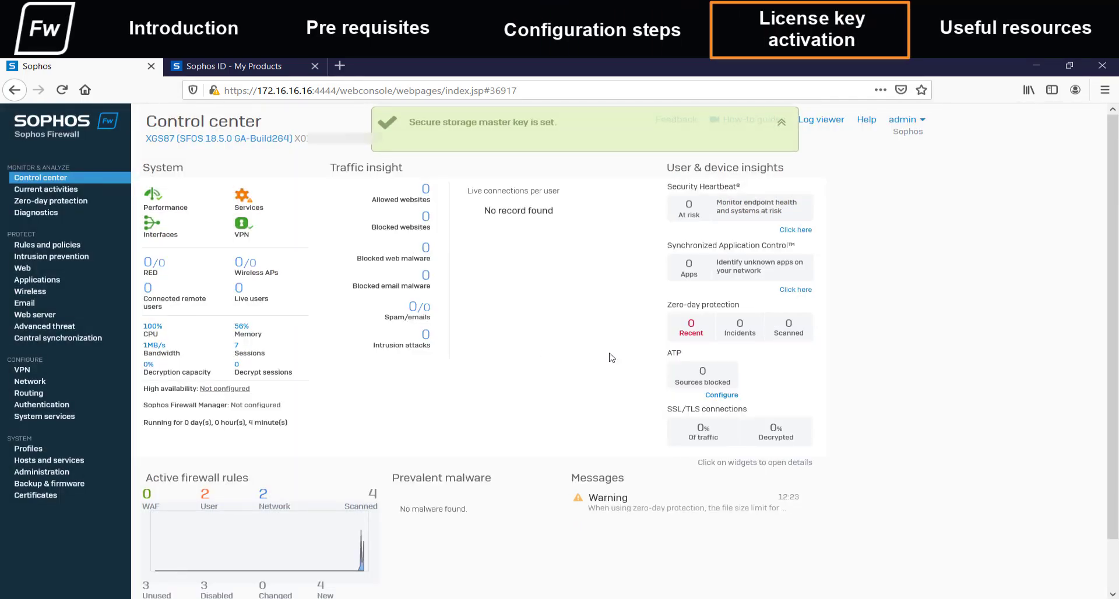
- In the Licensing Portal, view the XGS87's evaluation subscriptions and open Add Subscription
click(262, 66)
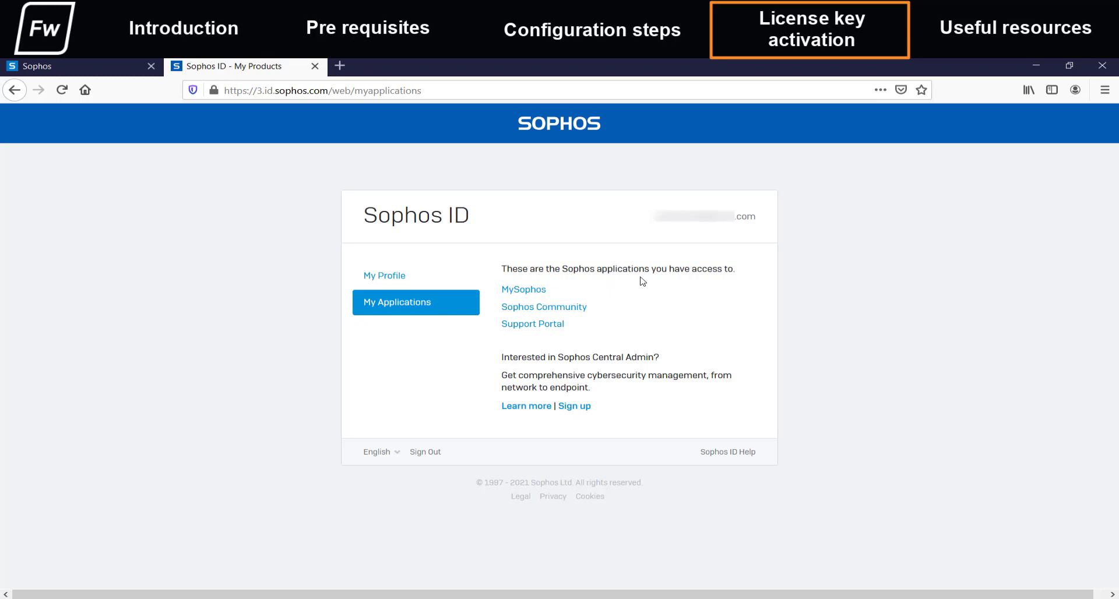
click(522, 291)
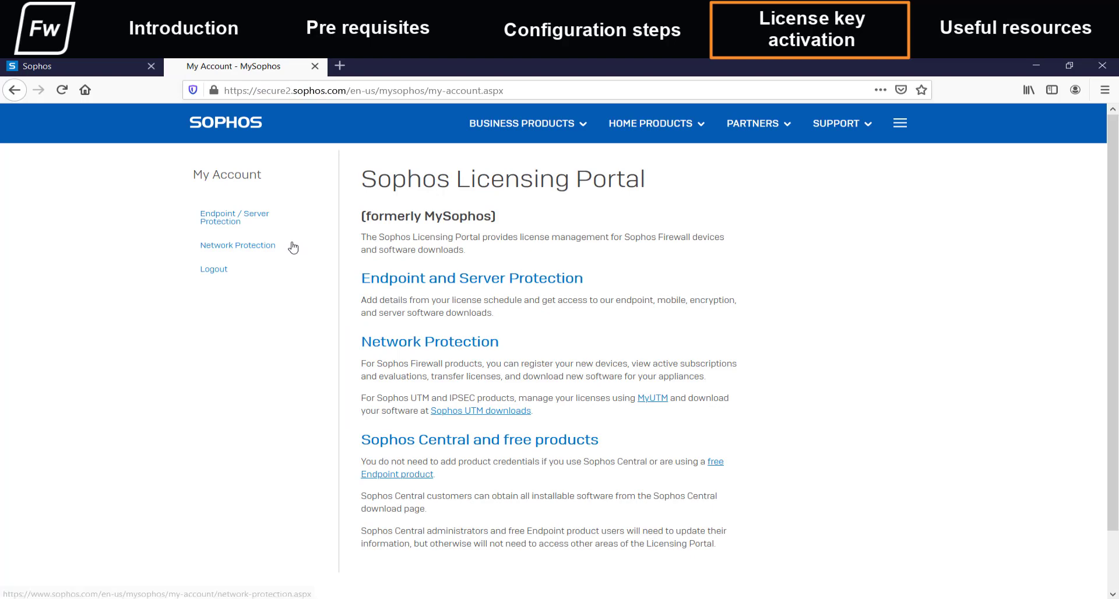
click(260, 246)
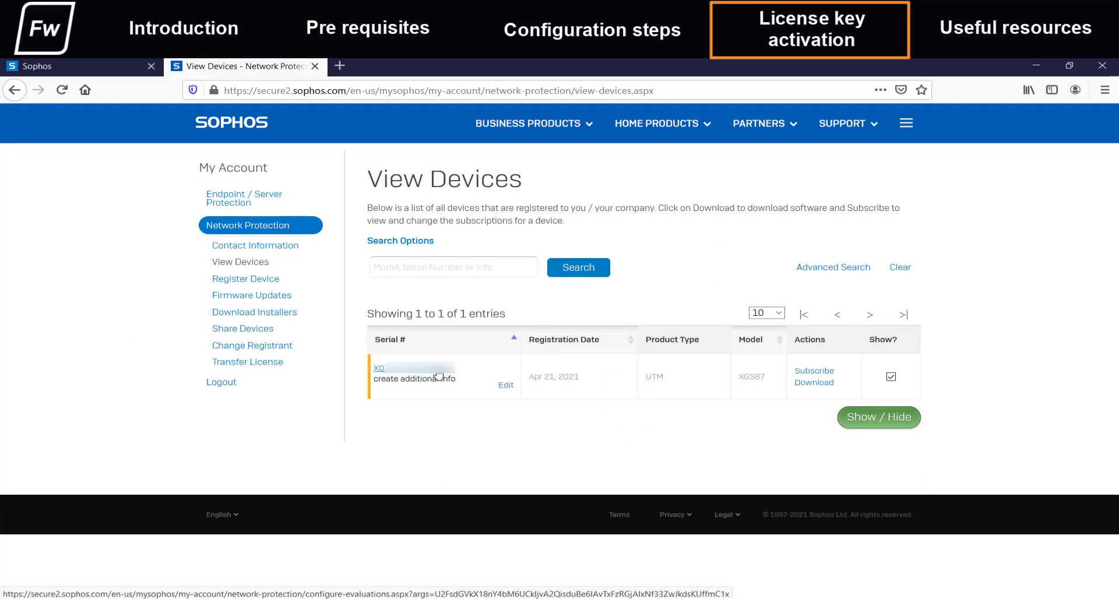
click(439, 376)
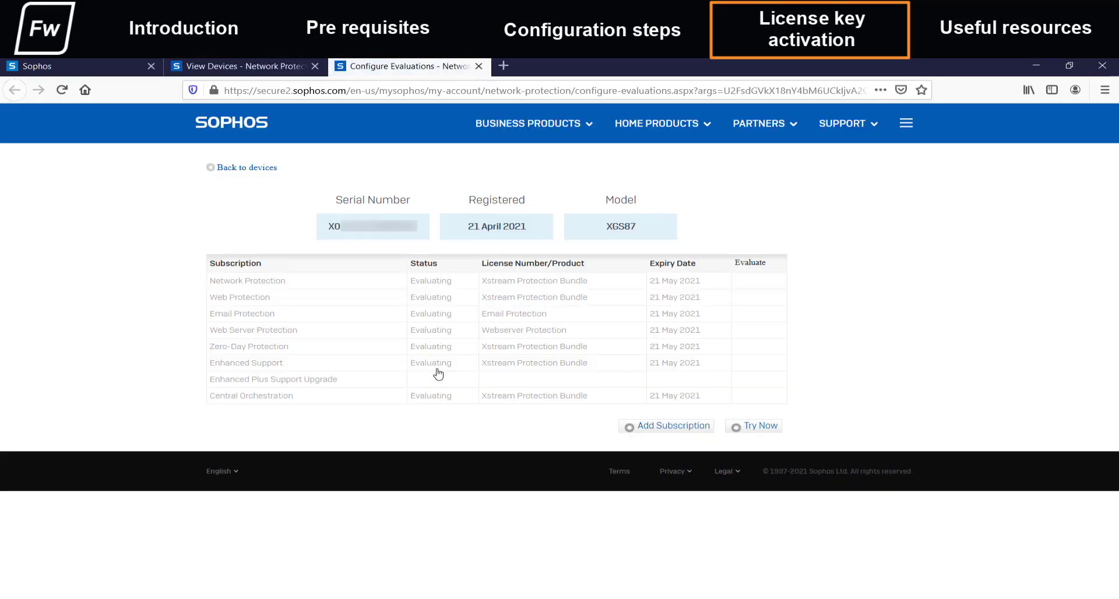
click(648, 429)
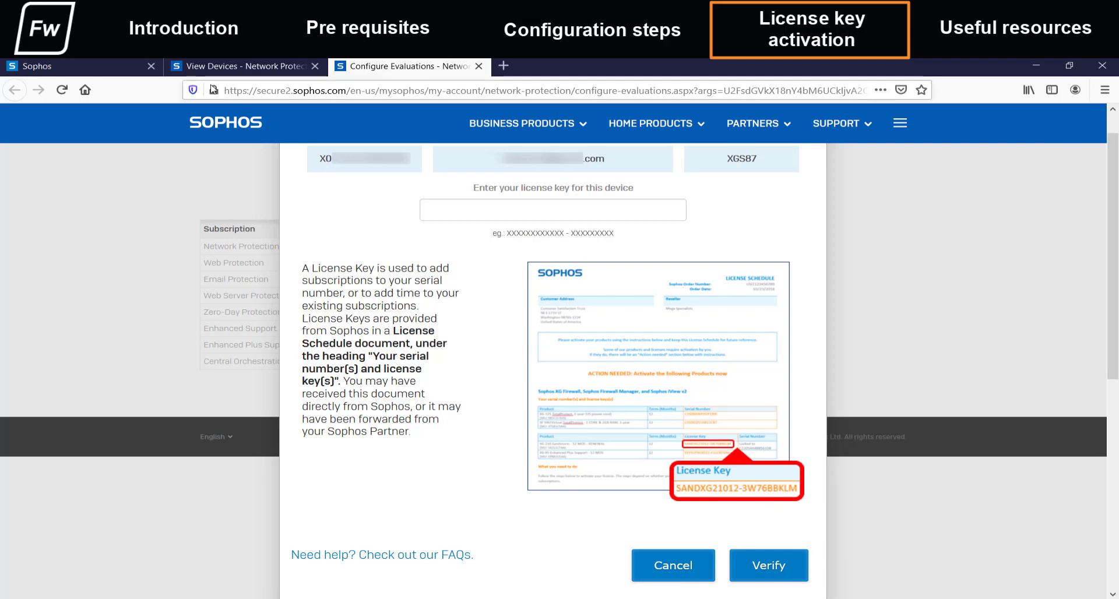
- On the Administration Licensing page, synchronize the Xstream Protection subscriptions with Sophos
click(122, 65)
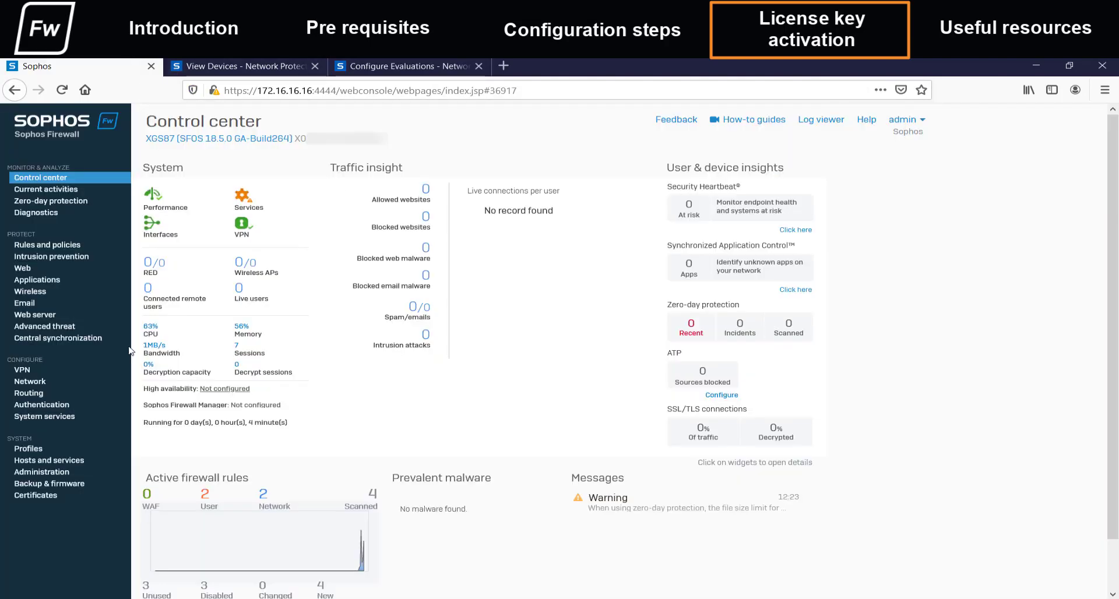
click(64, 476)
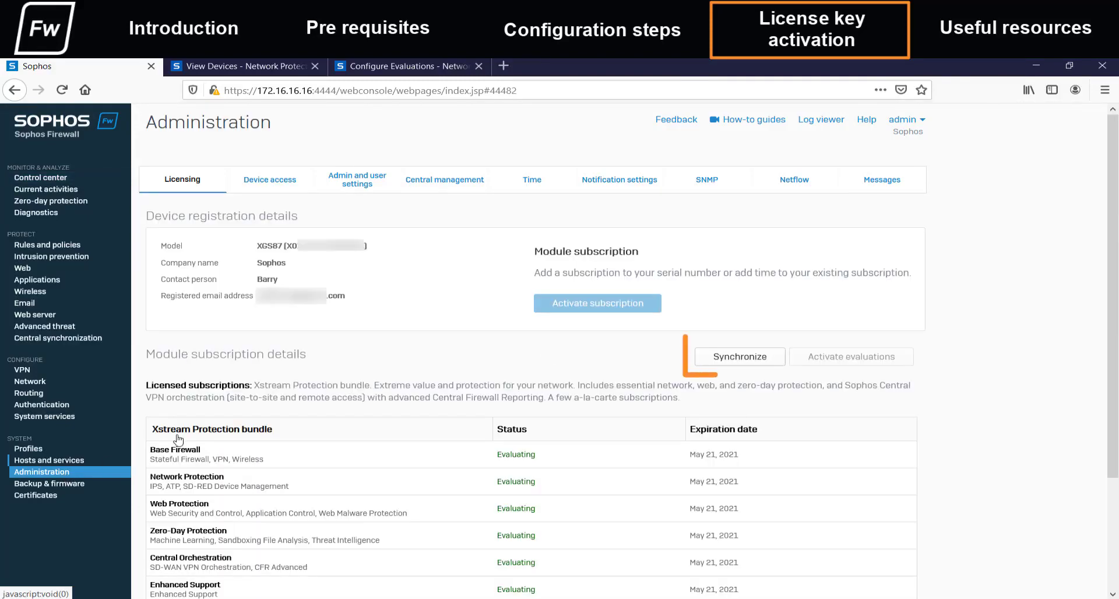
click(741, 364)
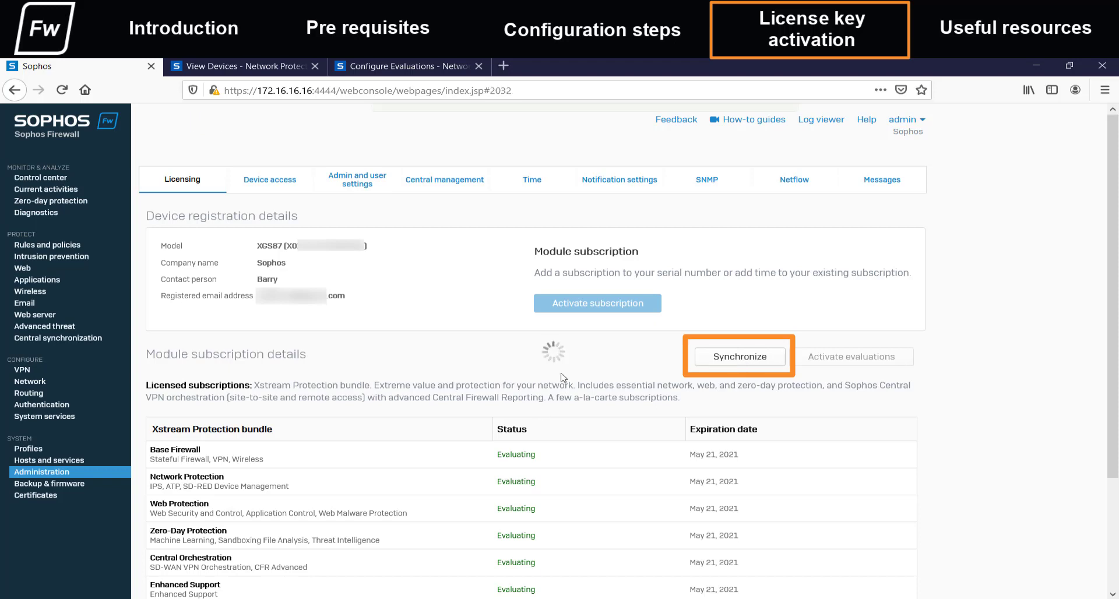